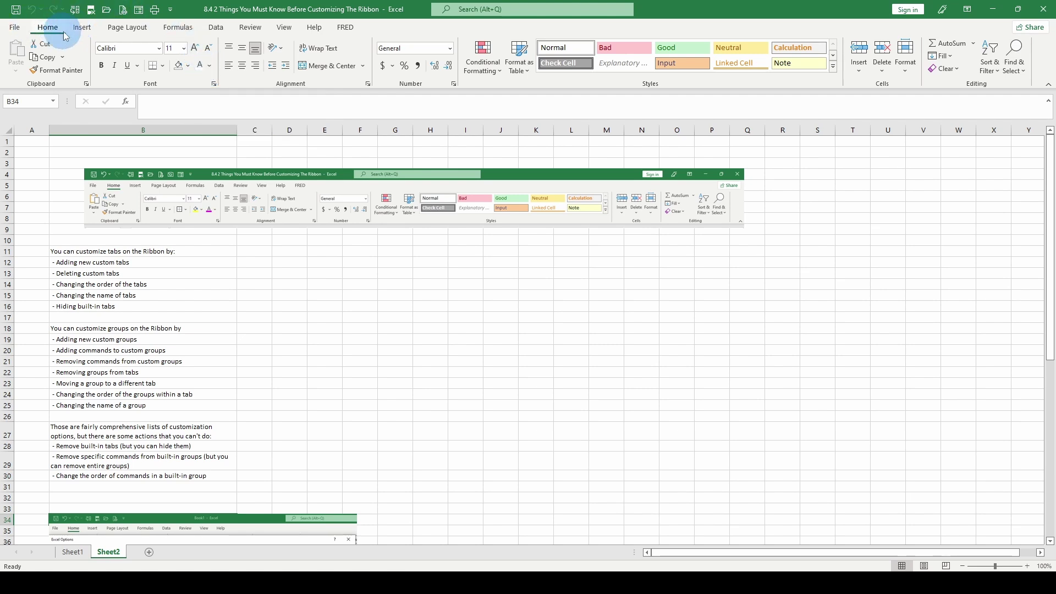
Step: Look through the commands on the Insert, Page Layout, Formulas, Data and Review ribbon tabs and return to Home
click(82, 27)
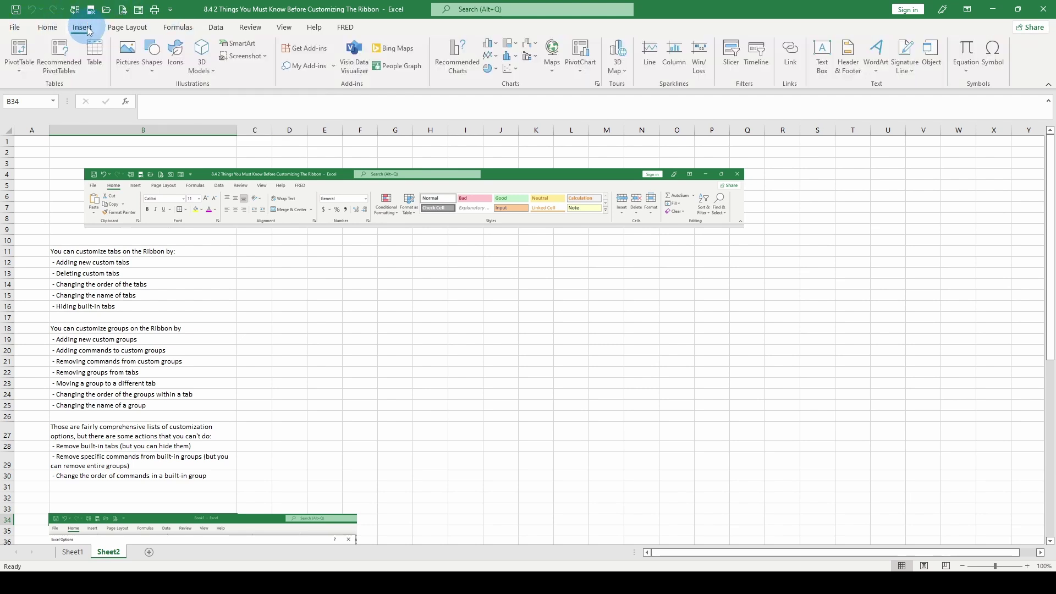
click(126, 30)
click(178, 28)
click(215, 32)
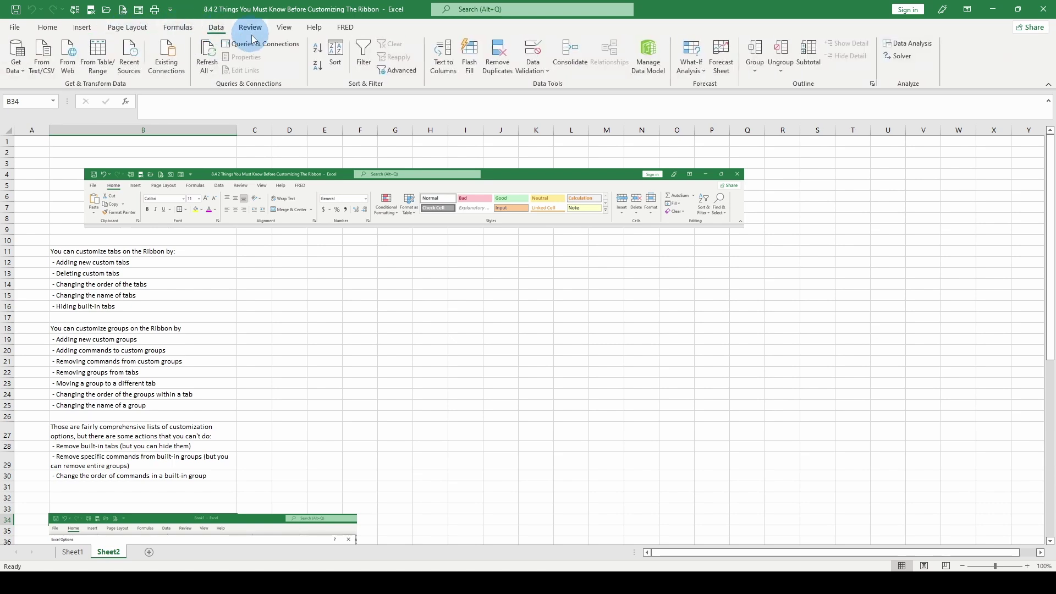
click(250, 29)
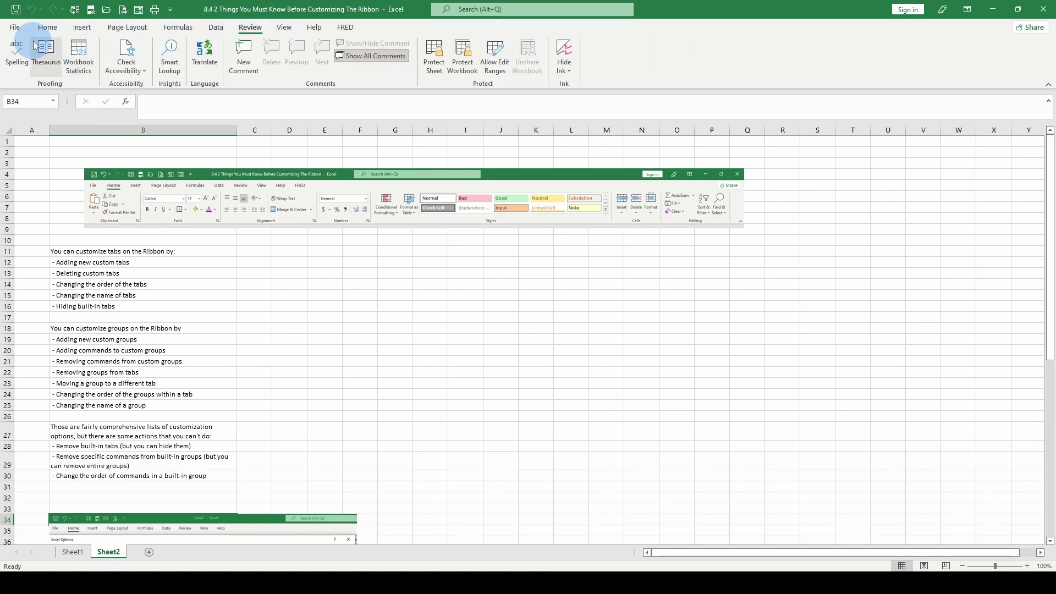
click(47, 27)
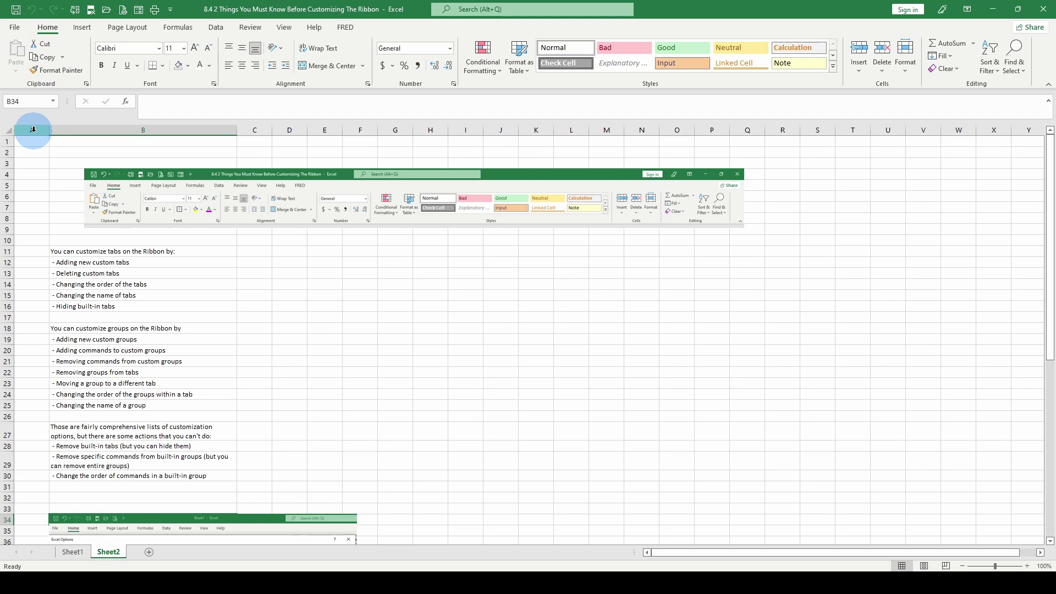
Step: Display the ribbon's access-key hints for the main tabs and Page Layout, and view the page orientation choices
key(alt)
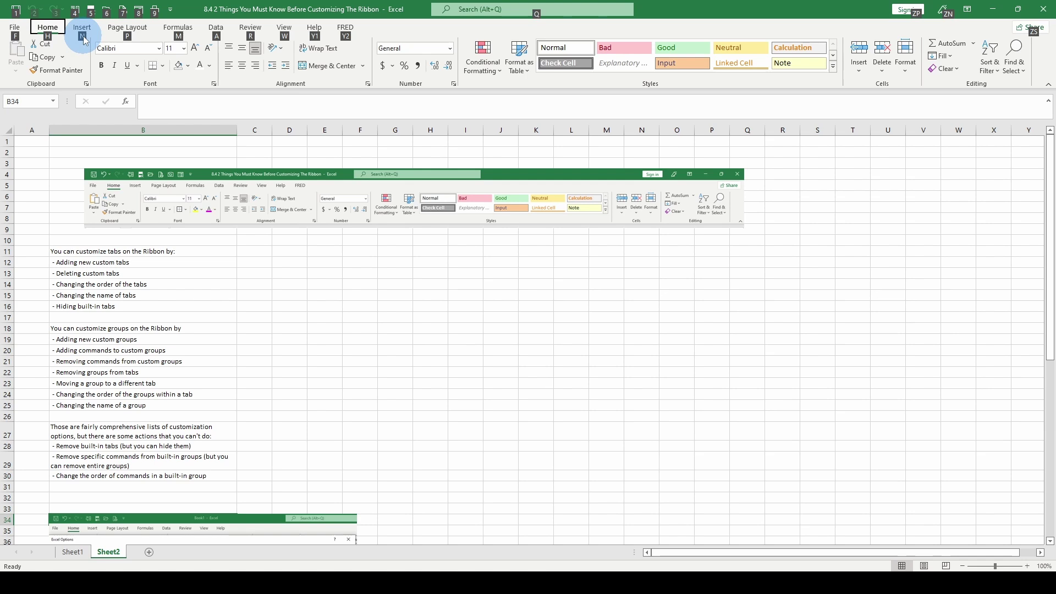
click(116, 29)
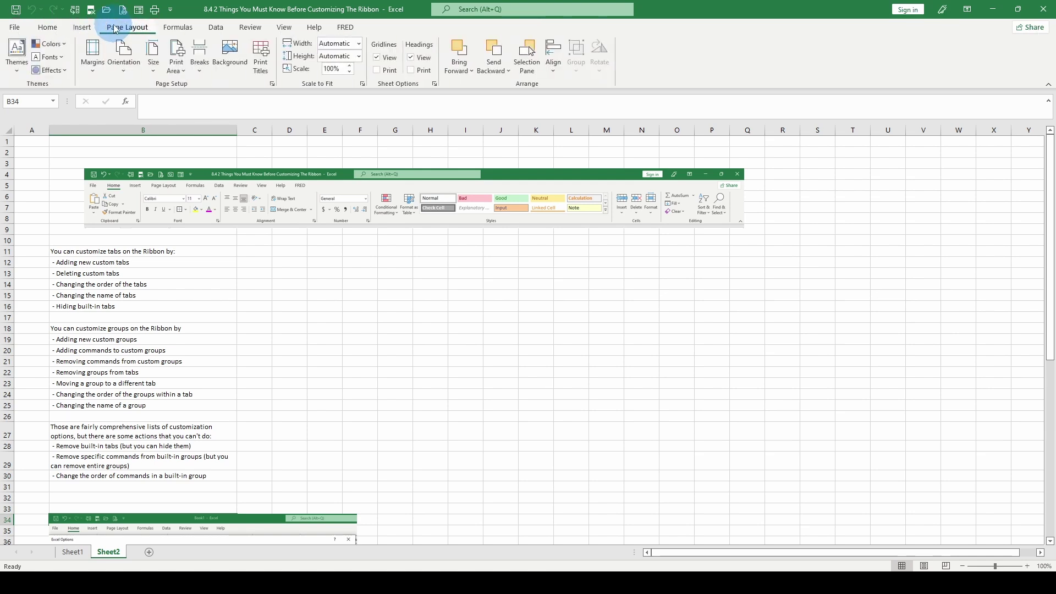
key(alt)
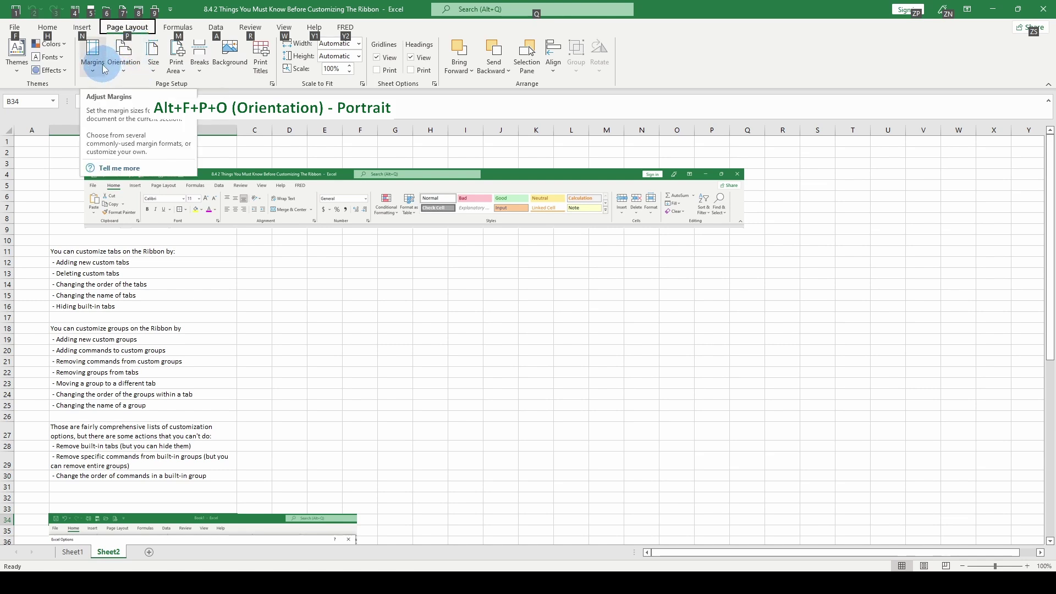
key(p)
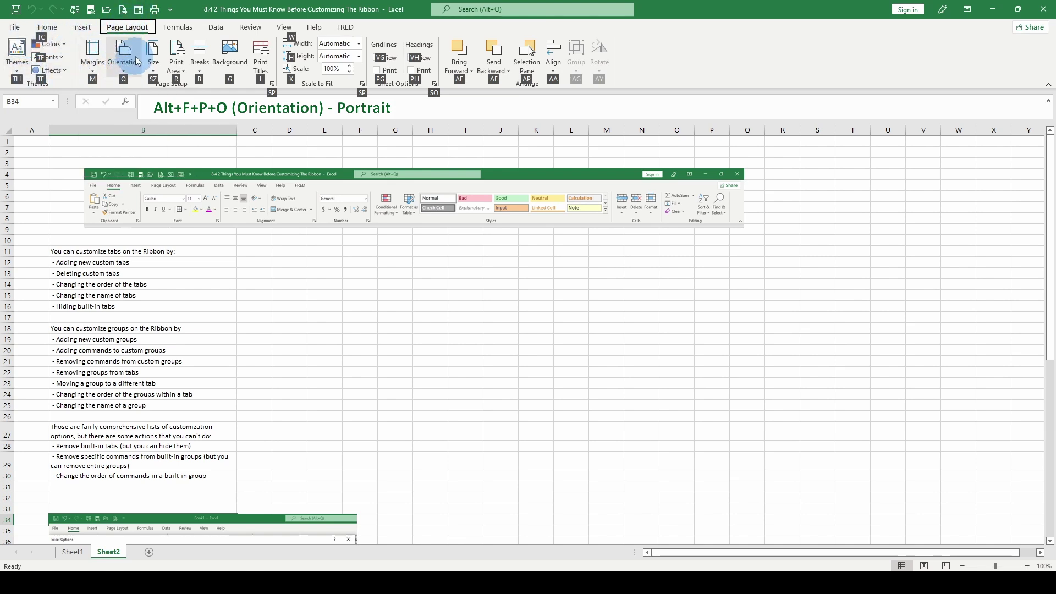
key(o)
key(Escape)
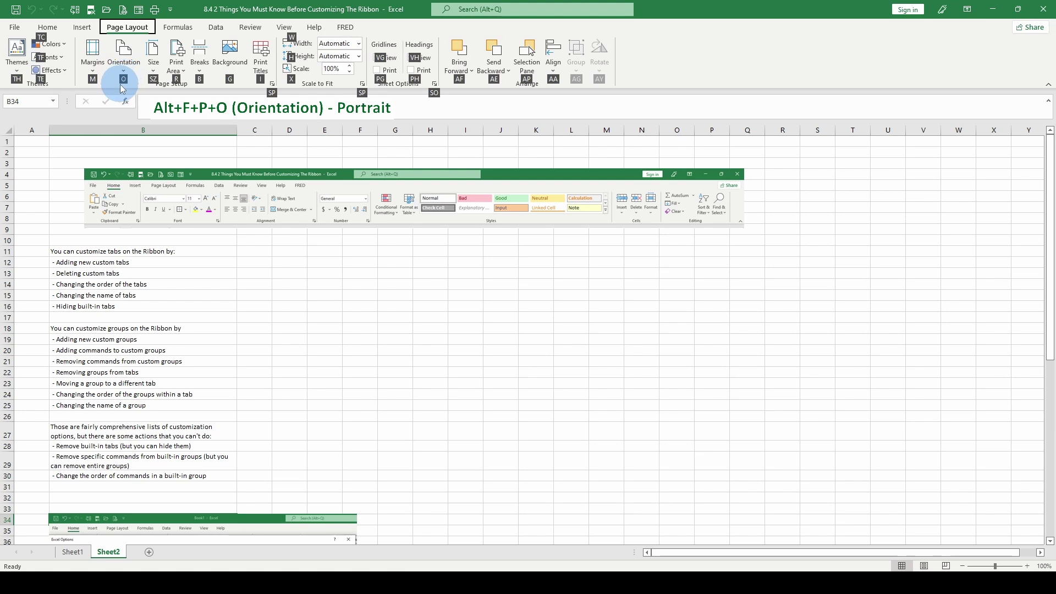
click(121, 86)
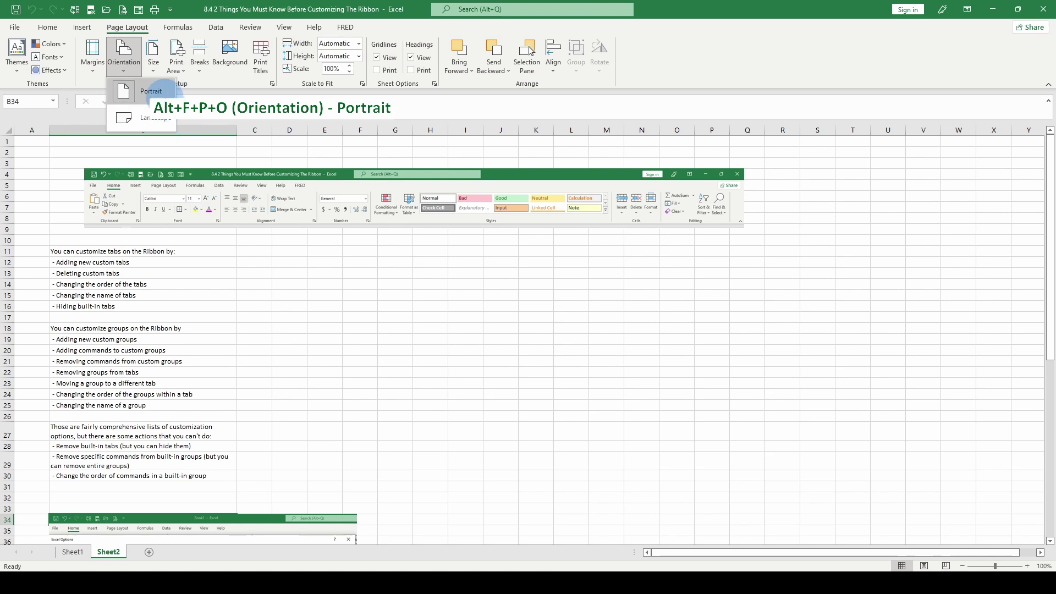
click(191, 86)
Step: Bring up the Portrait and Landscape orientation choices again, by access key and directly from the Page Layout commands
key(alt)
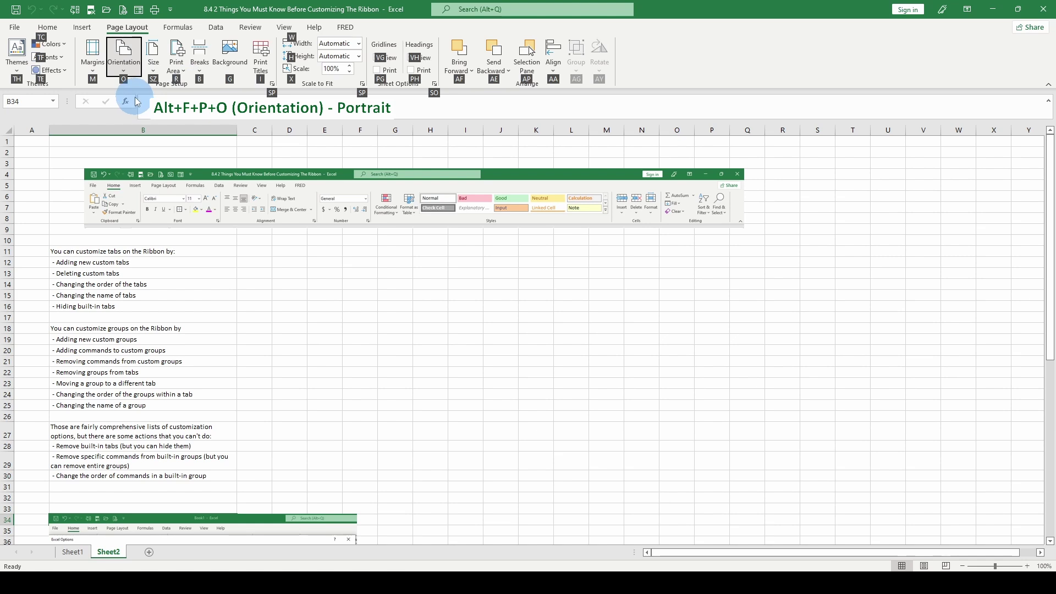
key(Escape)
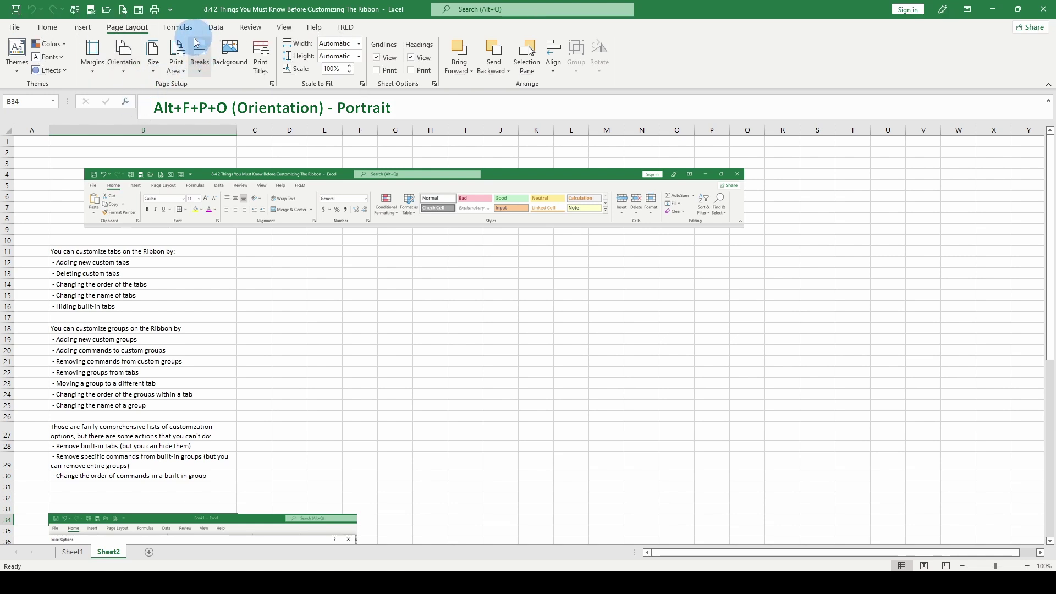
key(alt)
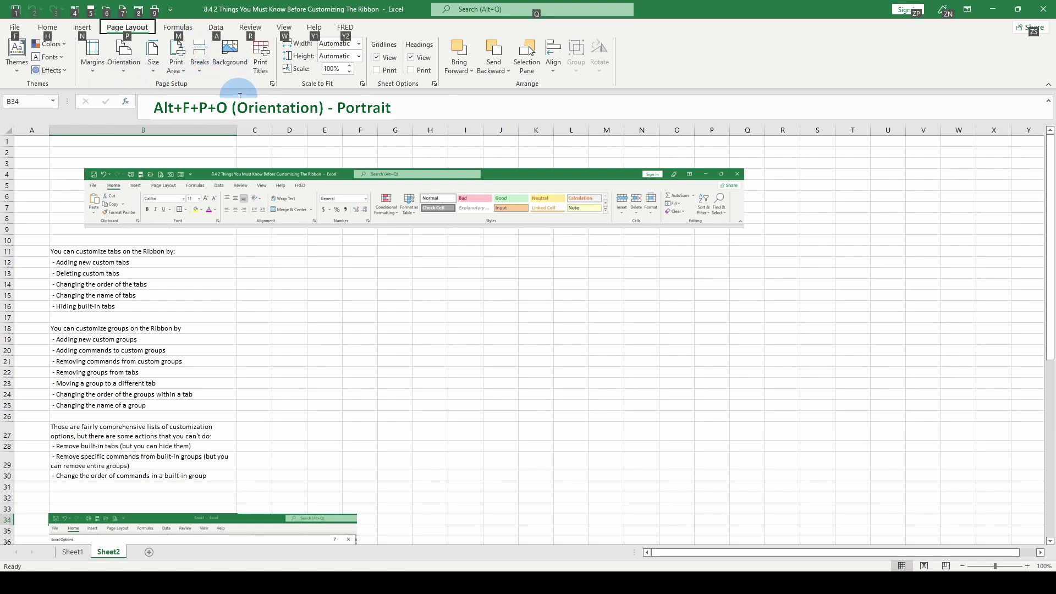
key(p)
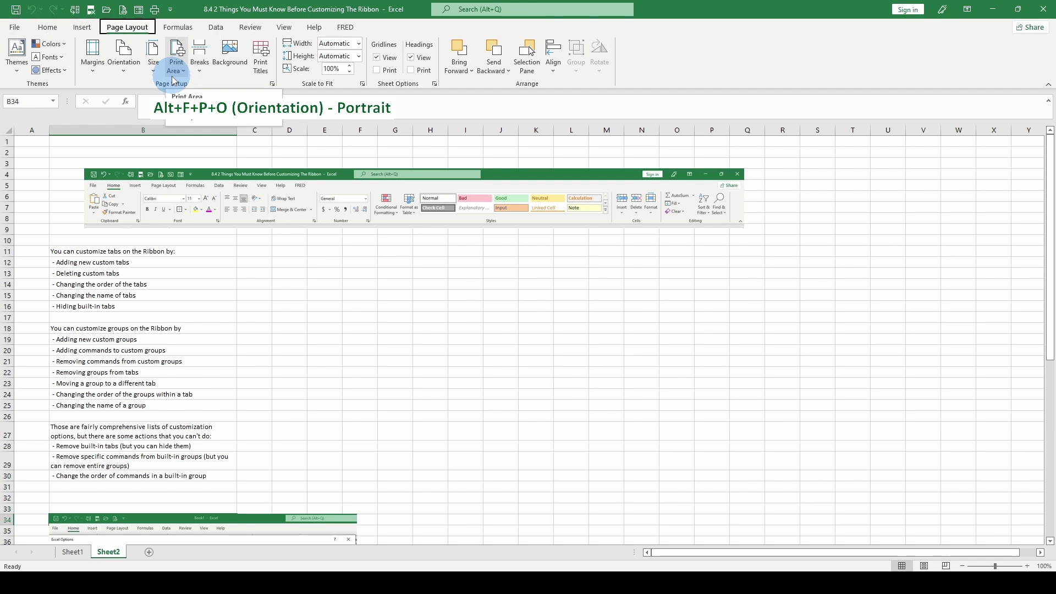
key(o)
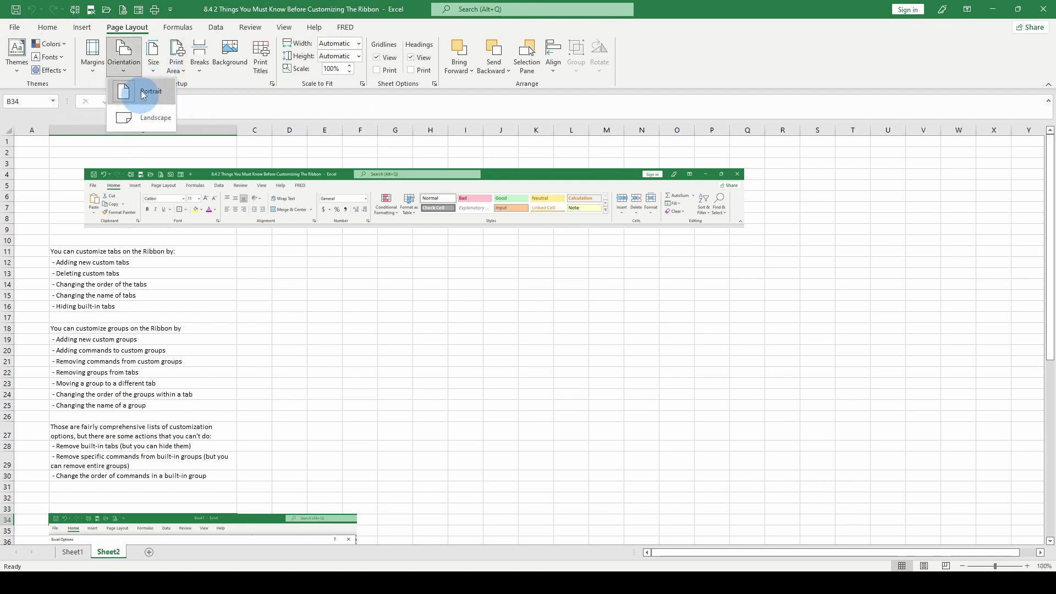
click(126, 34)
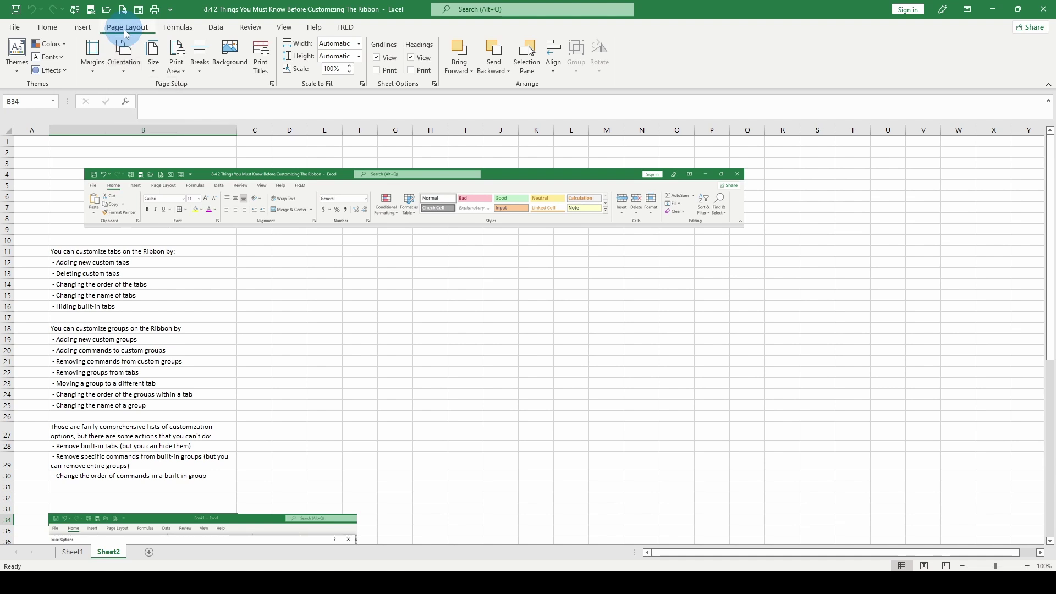
click(123, 55)
click(130, 91)
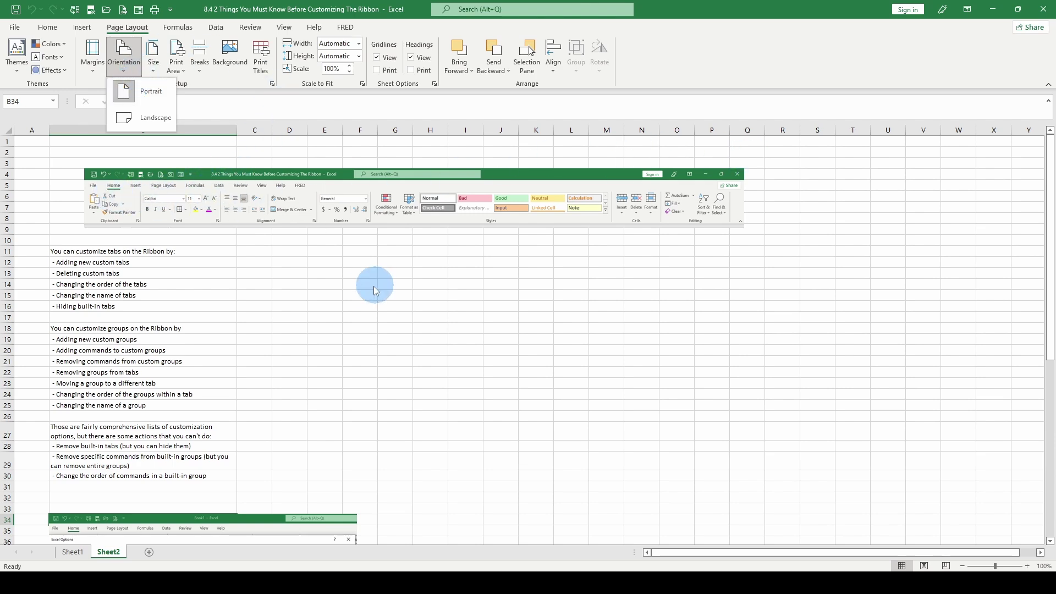
Step: Examine the Sheet2 notes and picture on which ribbon tabs, groups and commands can or cannot be customized
scroll(315, 288, down, 10)
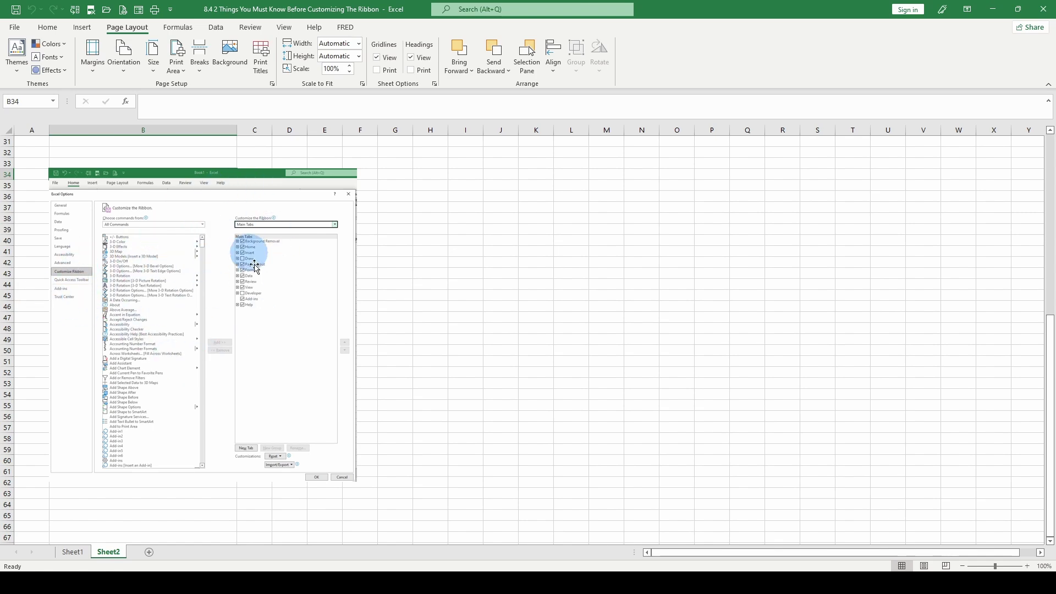
scroll(223, 341, up, 5)
scroll(222, 341, up, 3)
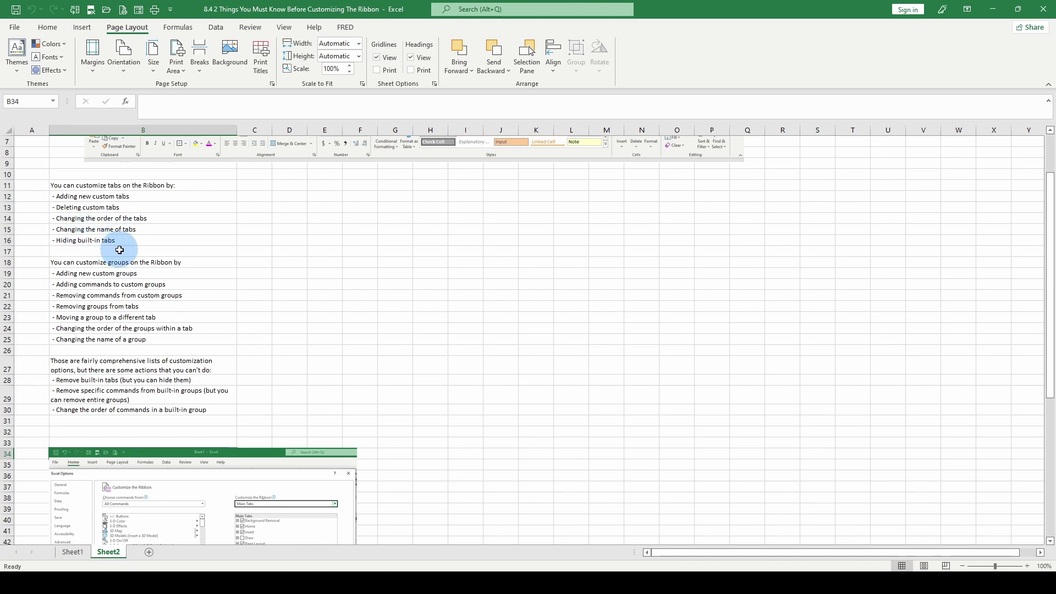
scroll(130, 308, down, 1)
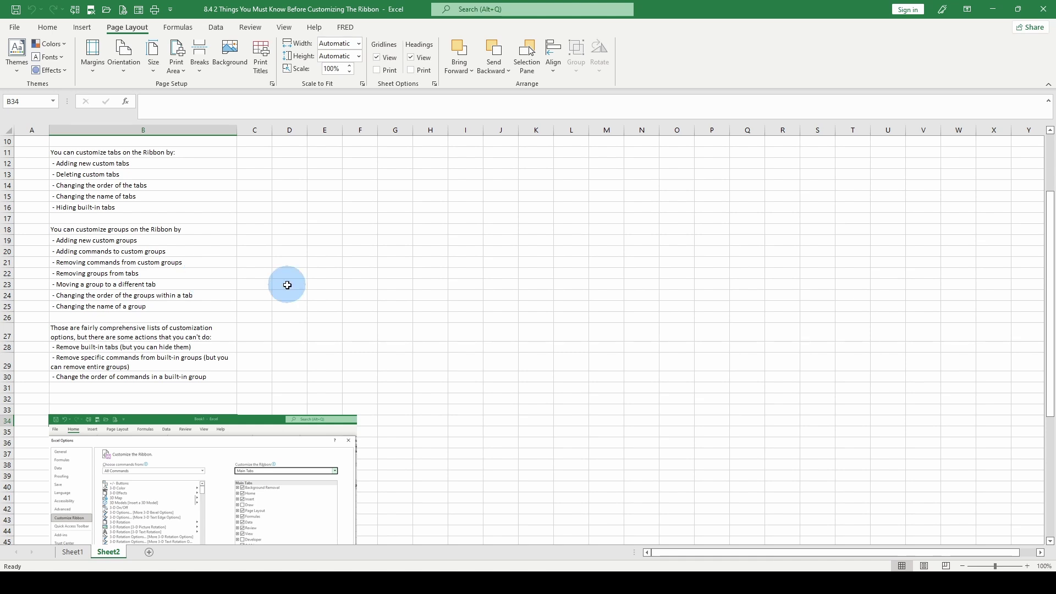
Step: Open the Customize the Ribbon settings and compare the Commands Not in the Ribbon list with Popular Commands
right_click(669, 56)
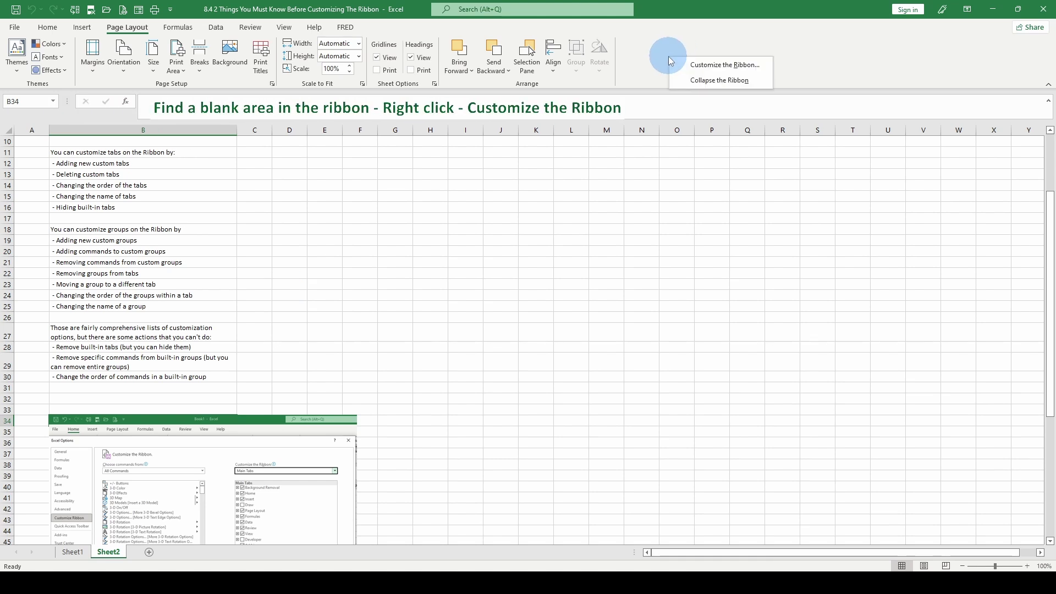
click(692, 71)
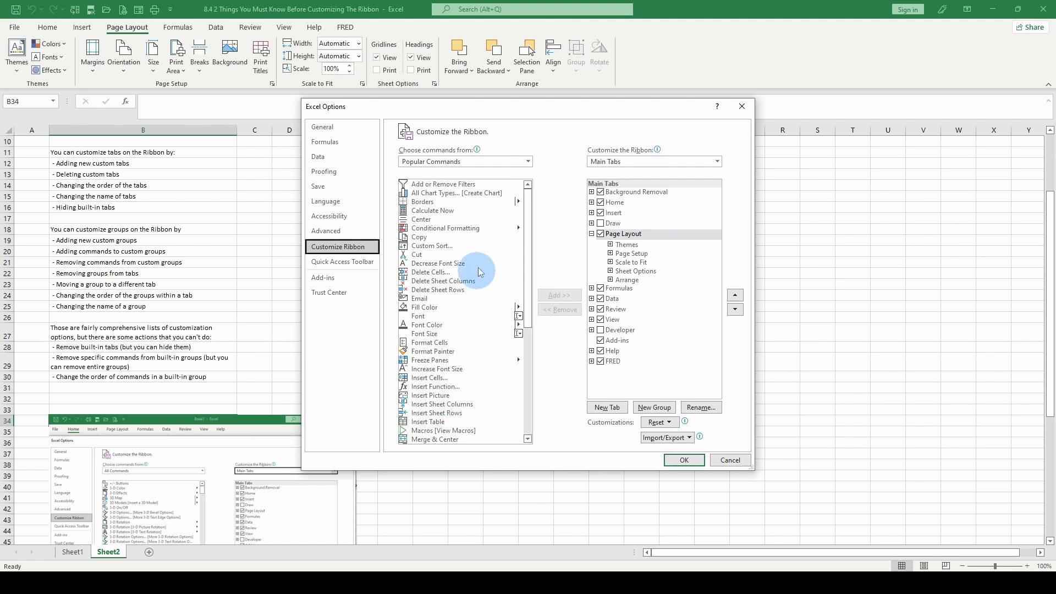
click(530, 164)
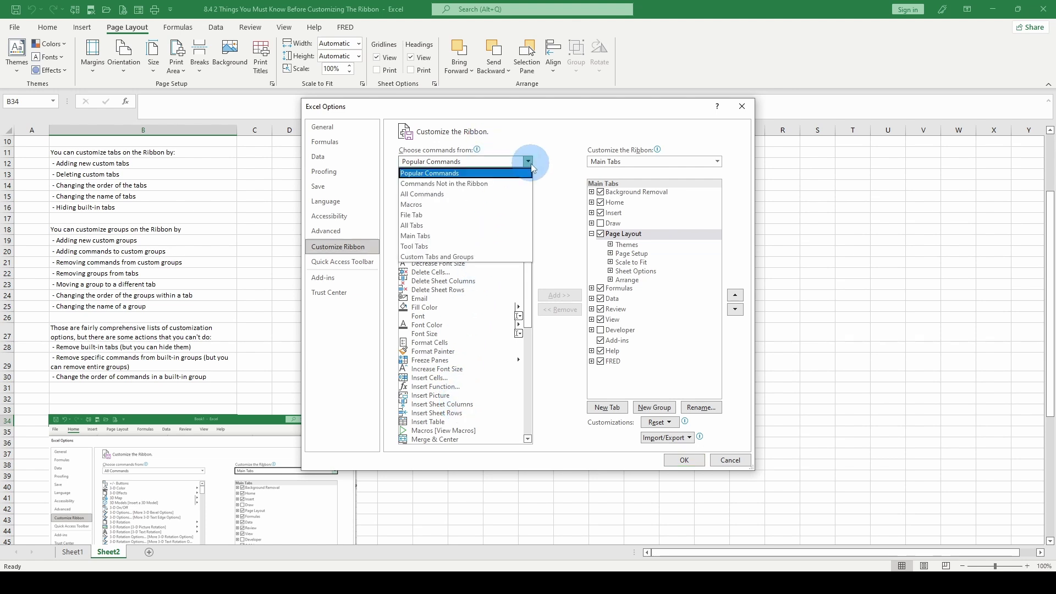
click(501, 181)
click(527, 164)
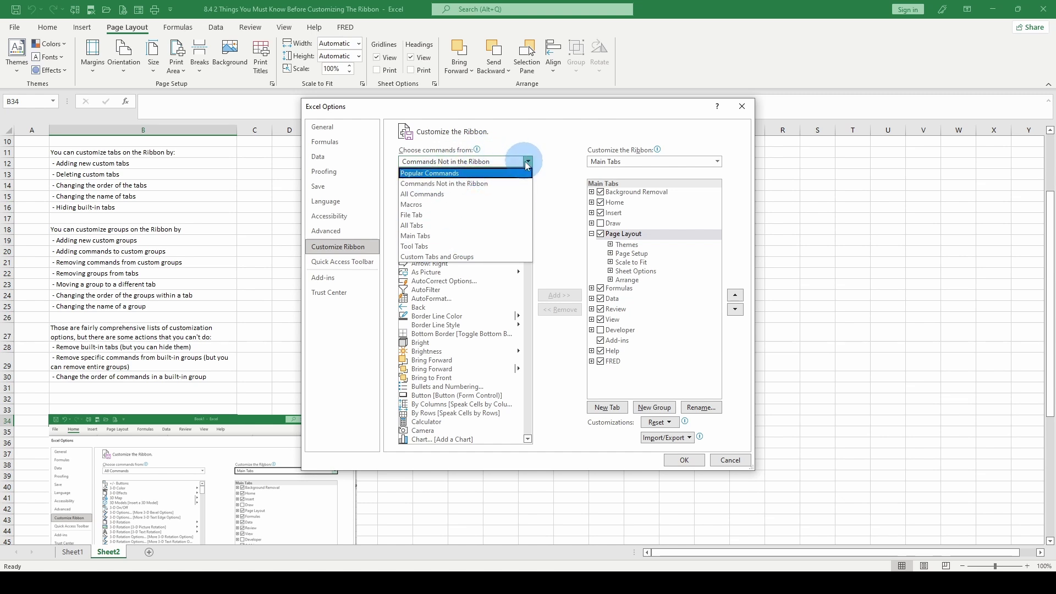
click(498, 173)
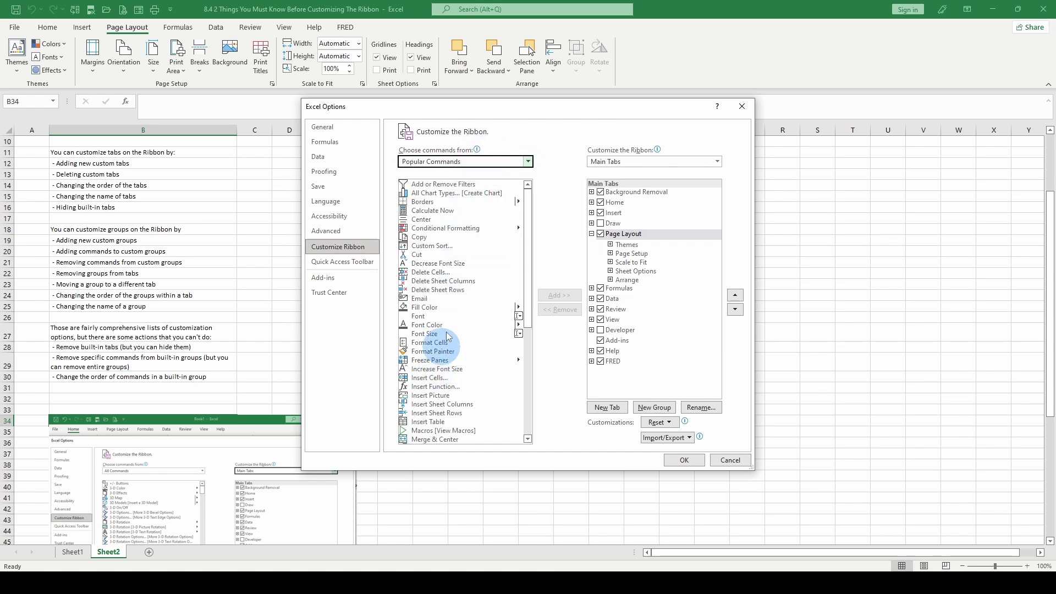
Step: Try to add the Open command from Popular Commands directly to the FRED tab
scroll(464, 264, down, 8)
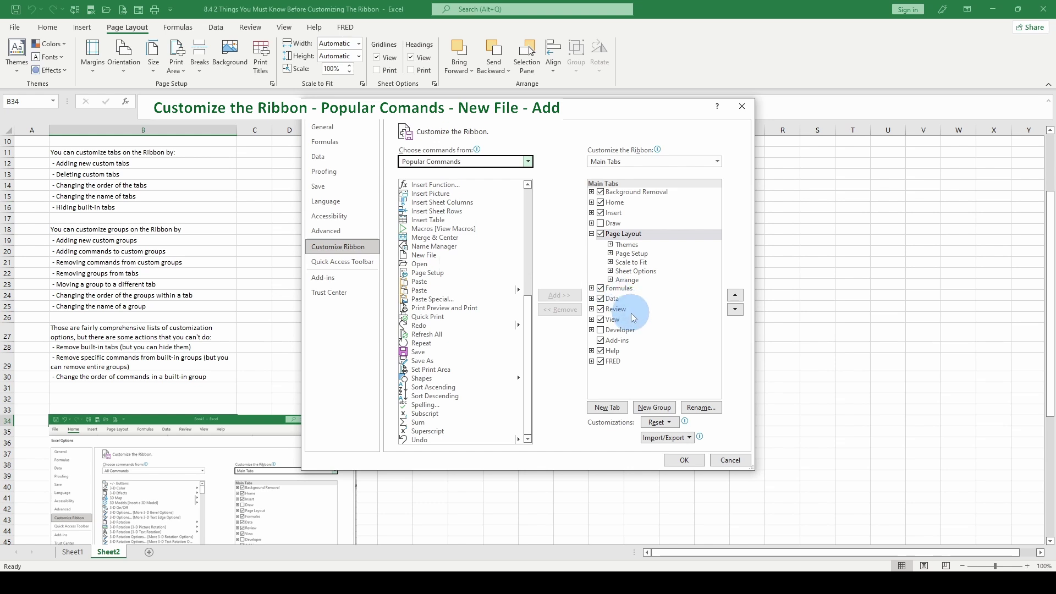
click(425, 255)
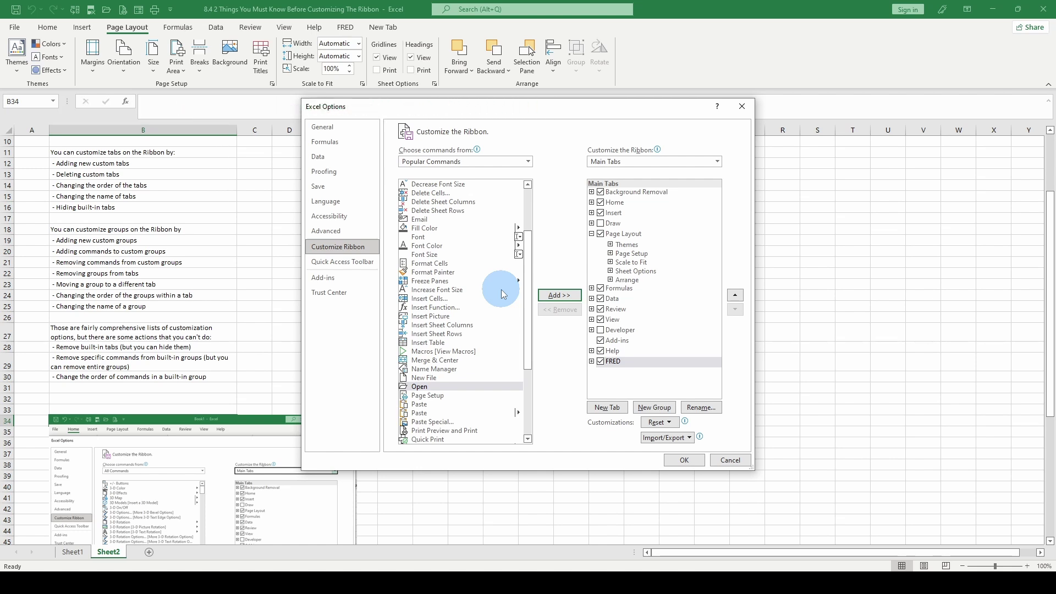
click(437, 387)
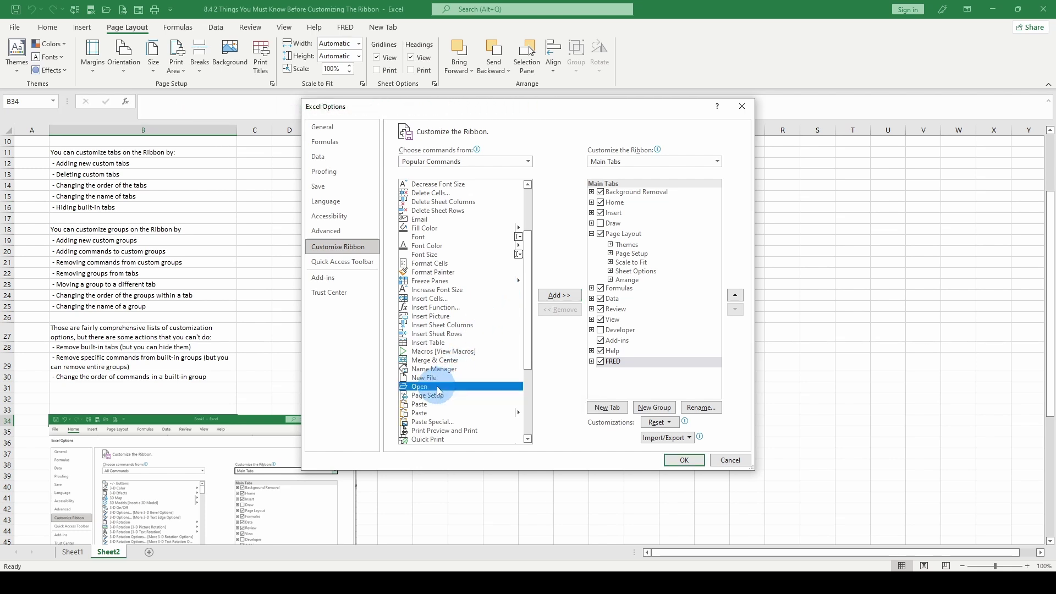
click(557, 299)
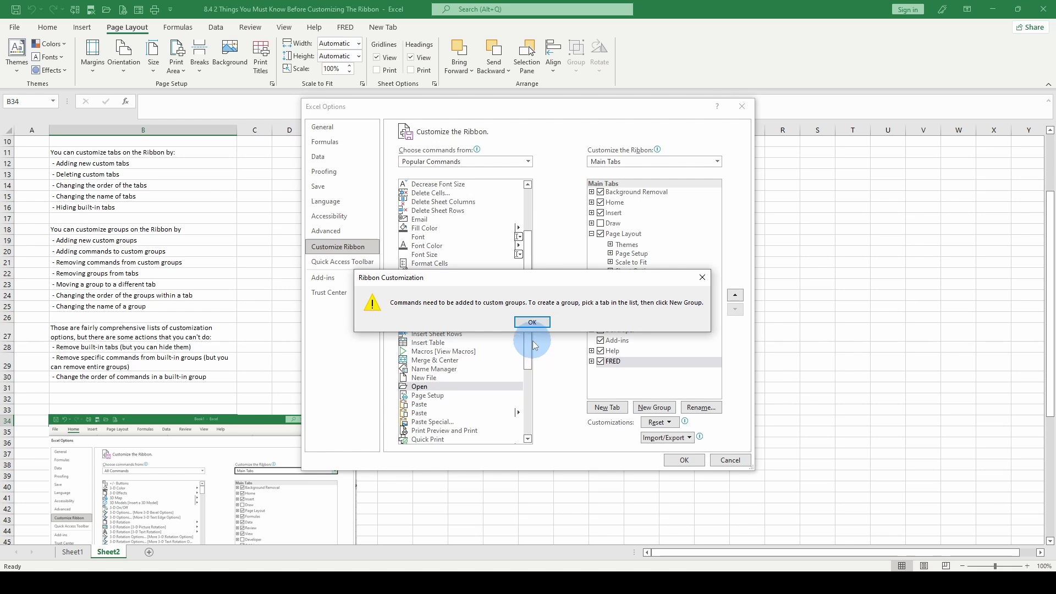
click(534, 323)
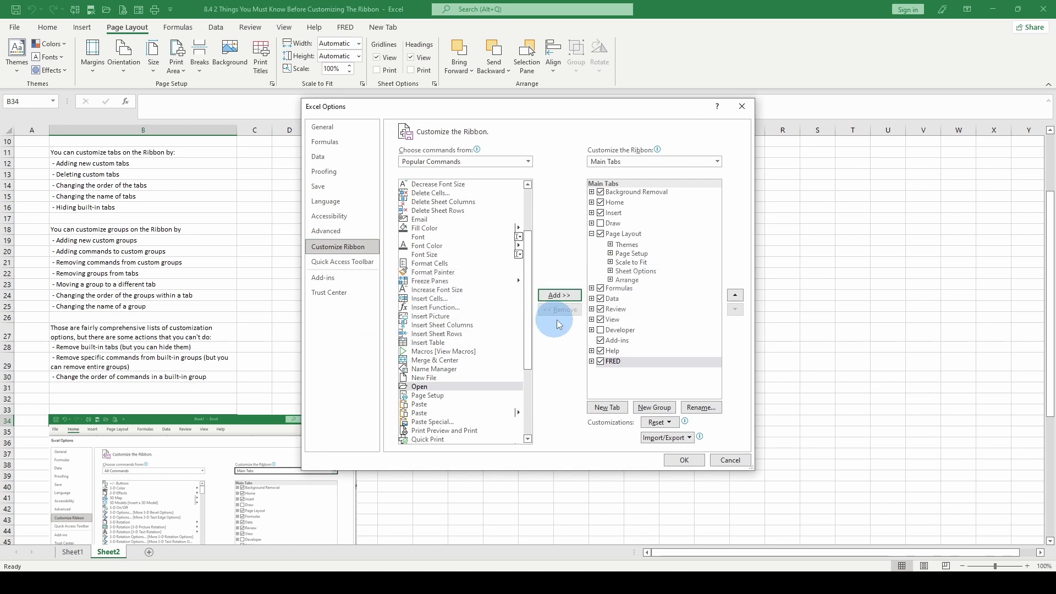
key(Return)
click(529, 322)
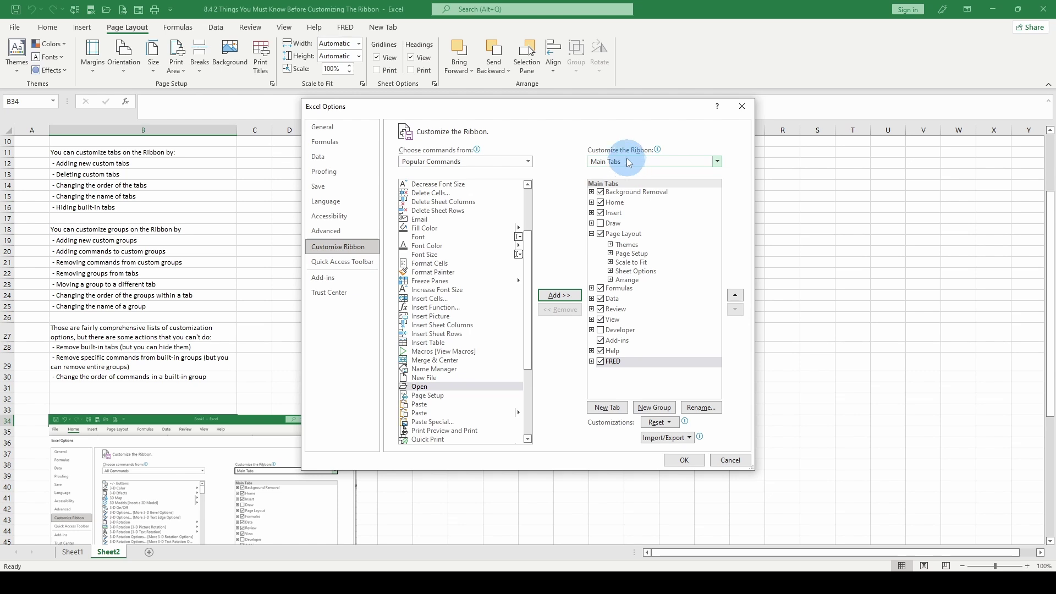
Step: Add a new custom tab with its new group after FRED in the main tabs and apply the change
mouse_move(627, 152)
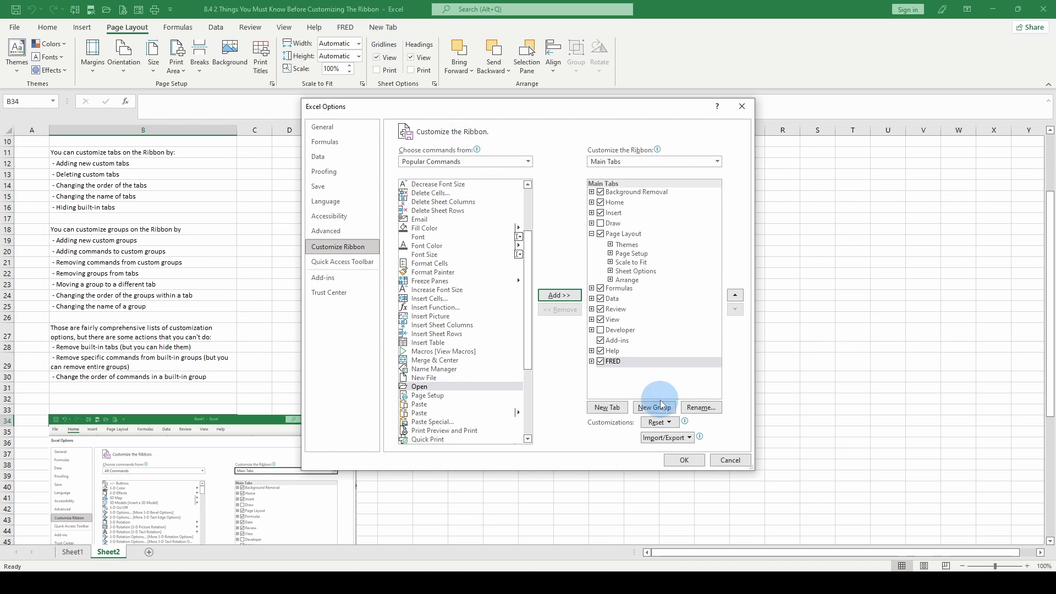
click(606, 408)
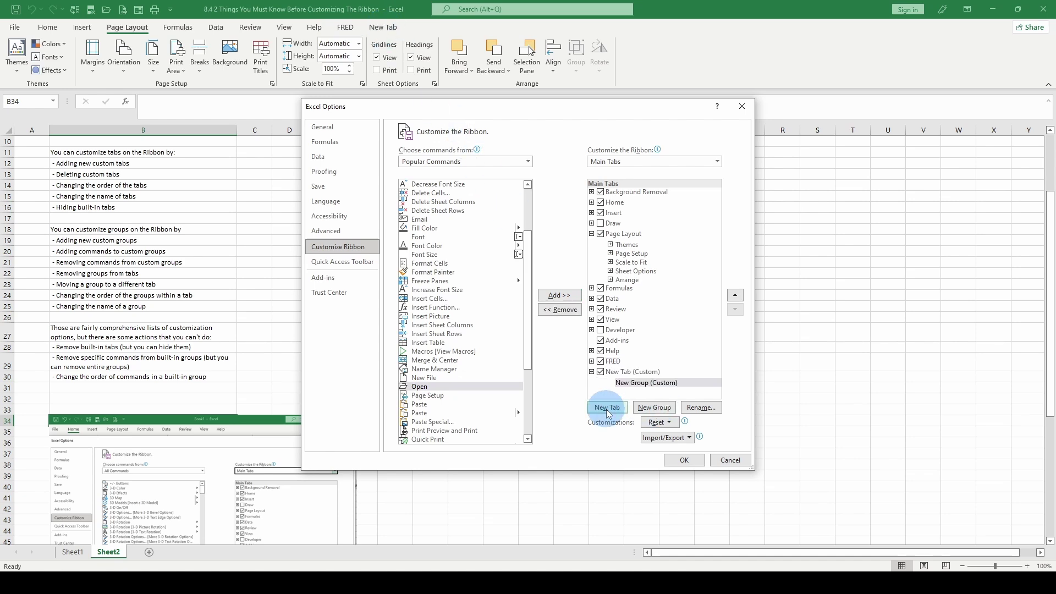
click(684, 461)
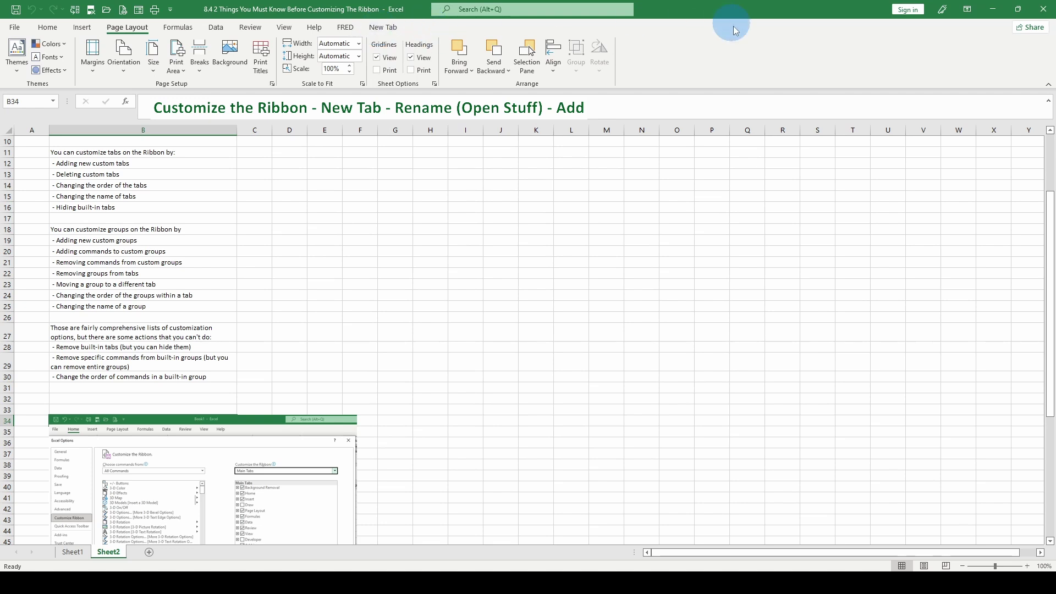
Step: Rename the new custom tab to Open Stuff in the Customize the Ribbon settings
right_click(702, 49)
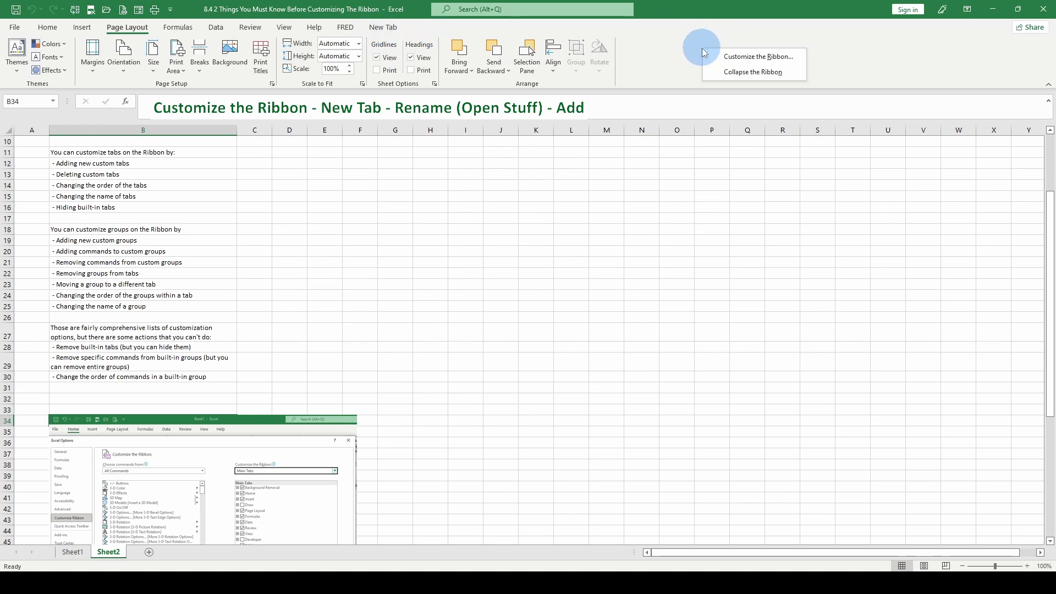
click(732, 56)
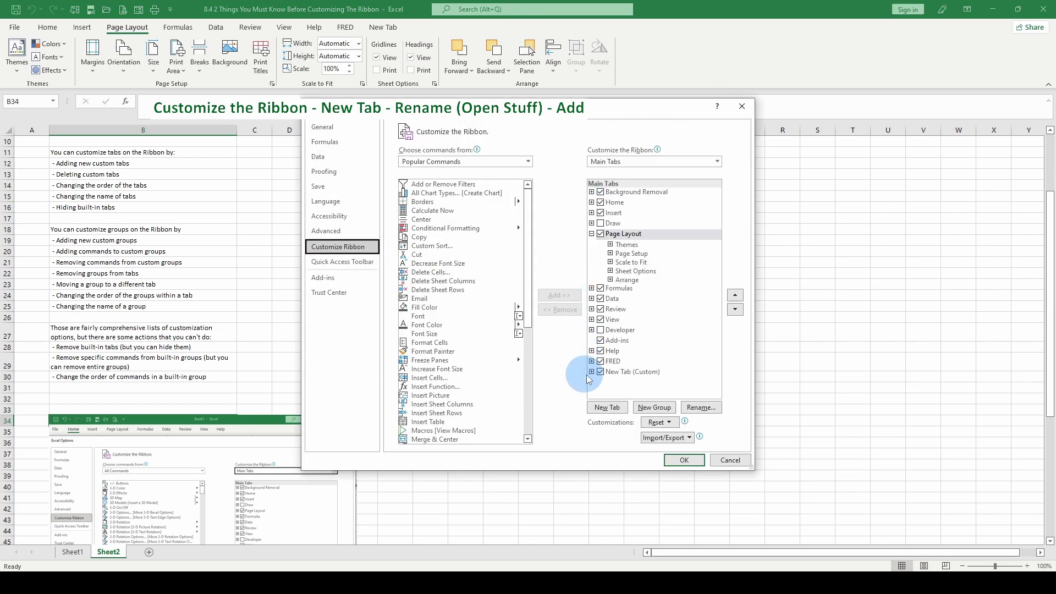
click(616, 372)
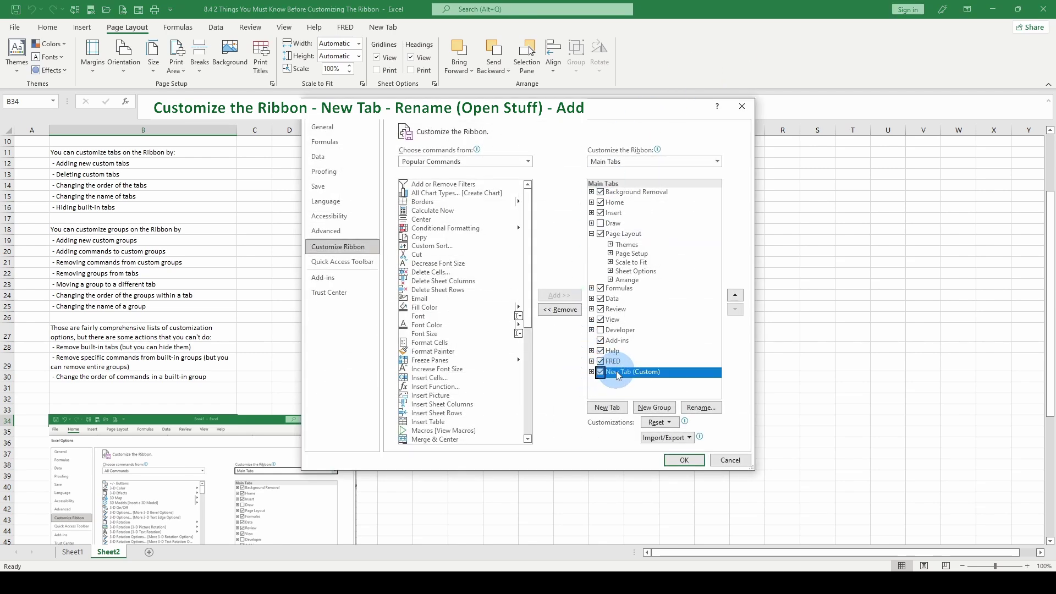
right_click(617, 373)
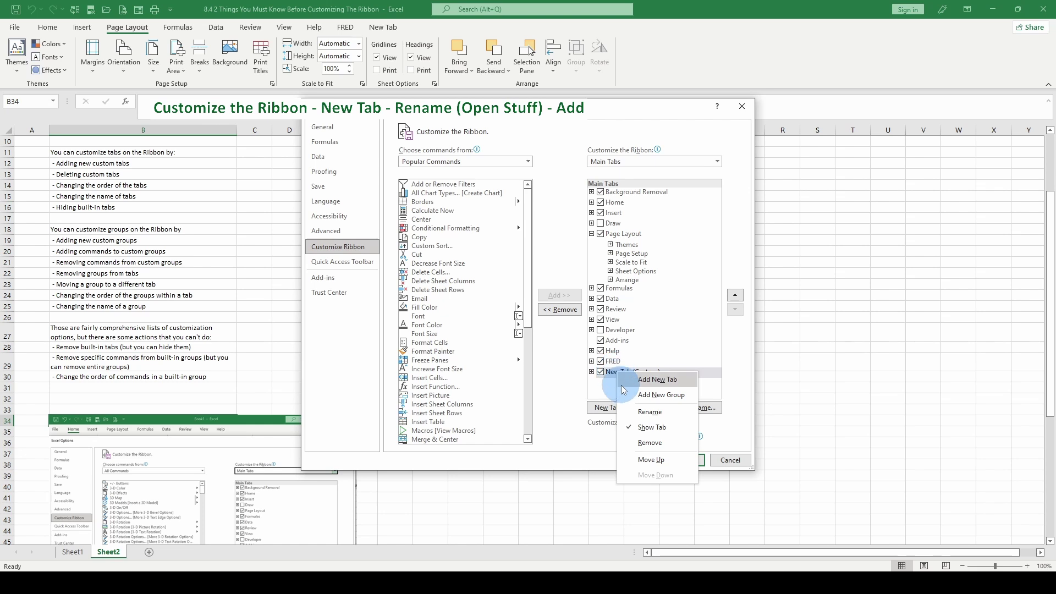
click(659, 421)
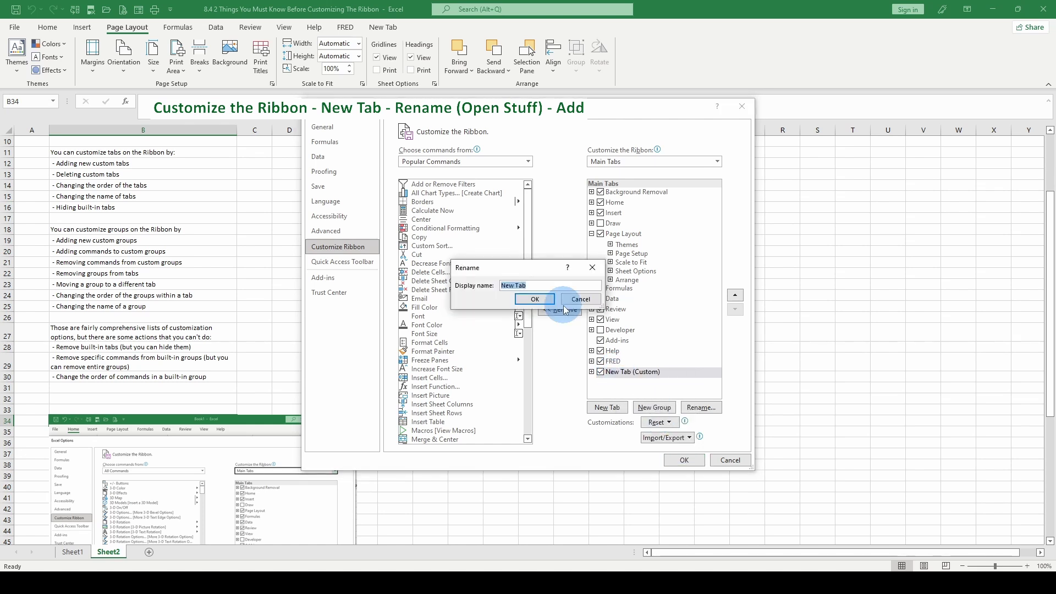
text(OPen Stuff)
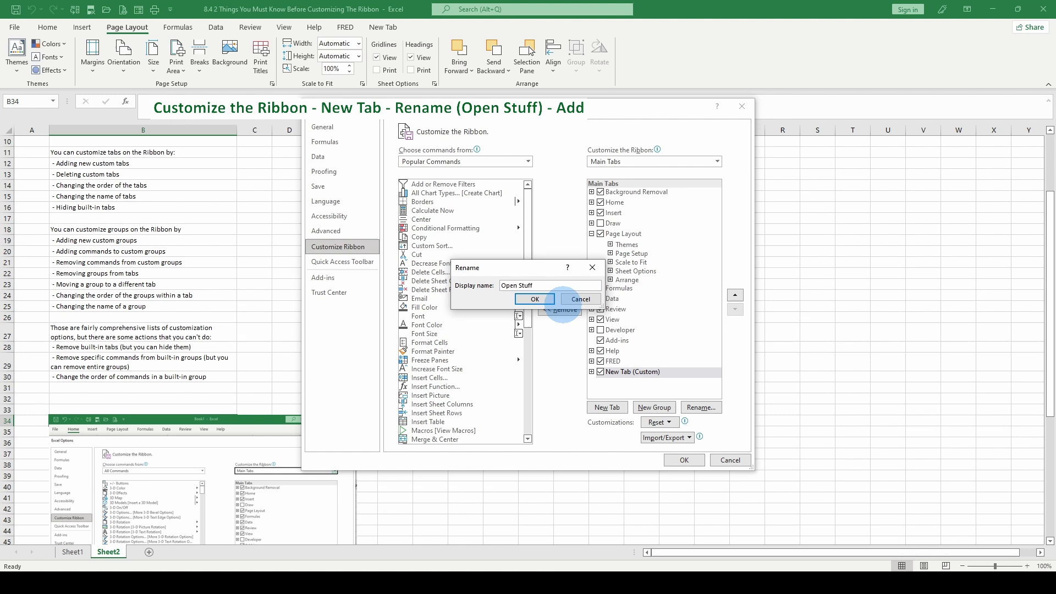
click(536, 299)
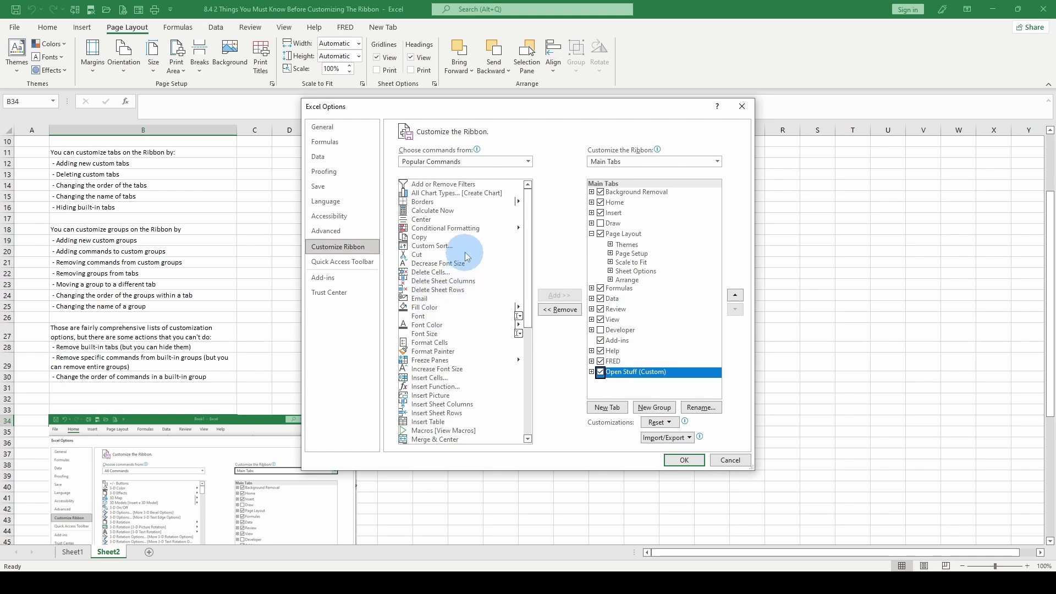
Step: Add the Open command from Popular Commands to the Open Stuff tab's new group, apply the change and display that tab
scroll(455, 342, down, 3)
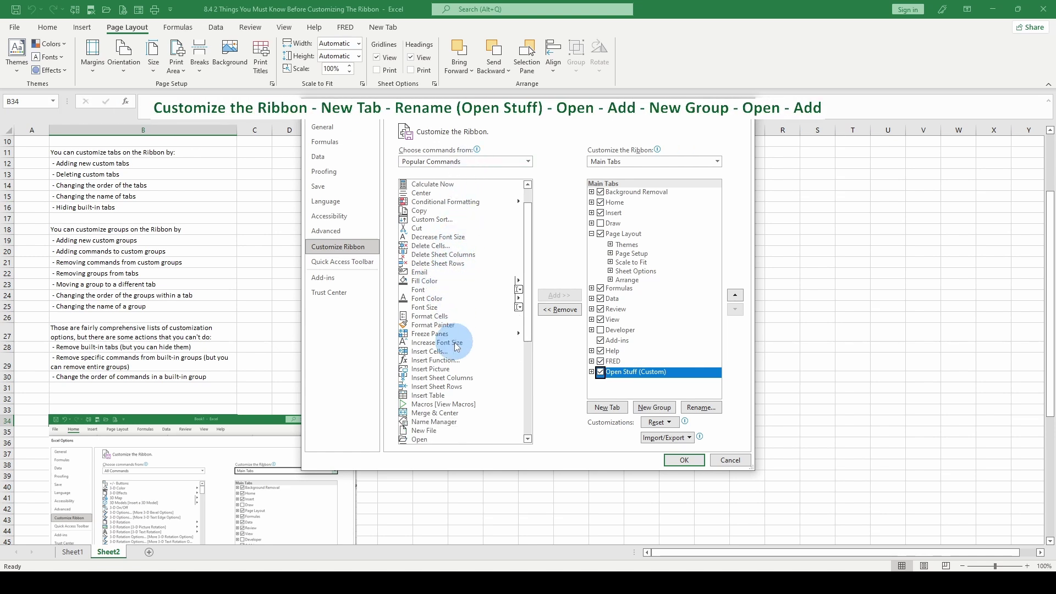
click(428, 387)
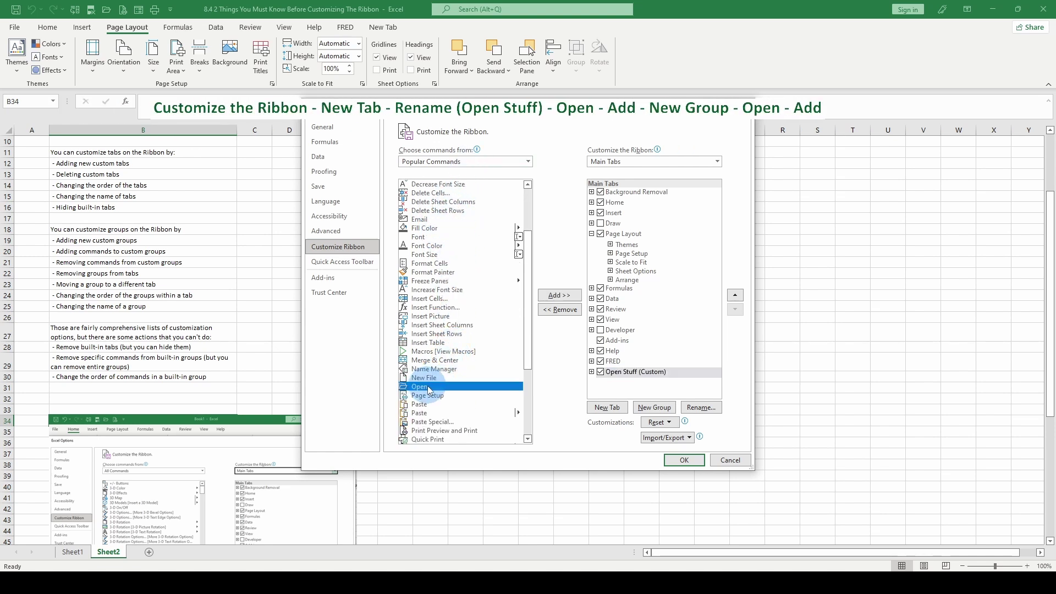
click(556, 296)
click(629, 385)
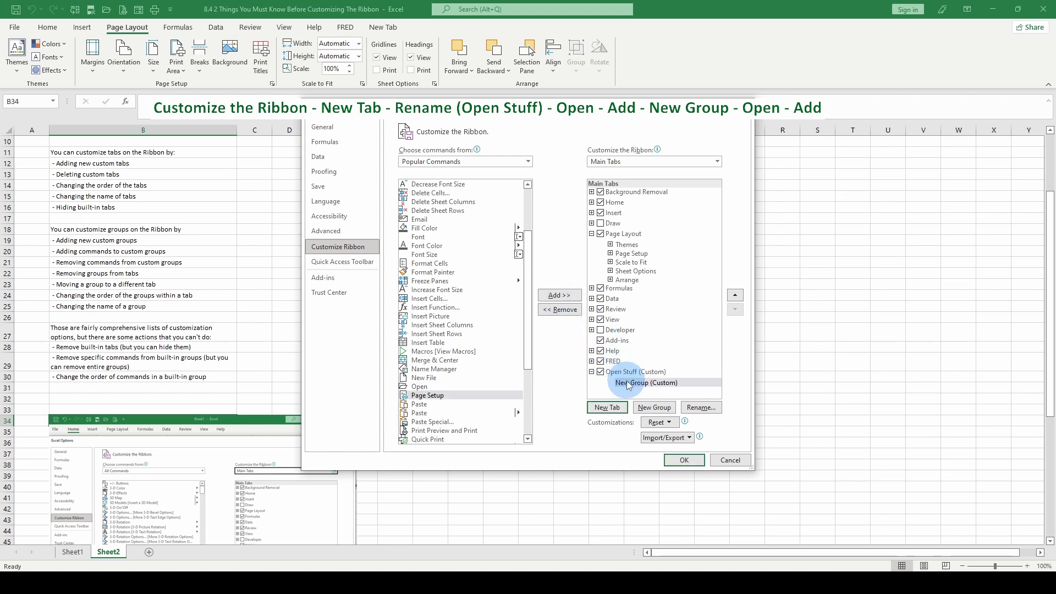
click(416, 388)
click(558, 296)
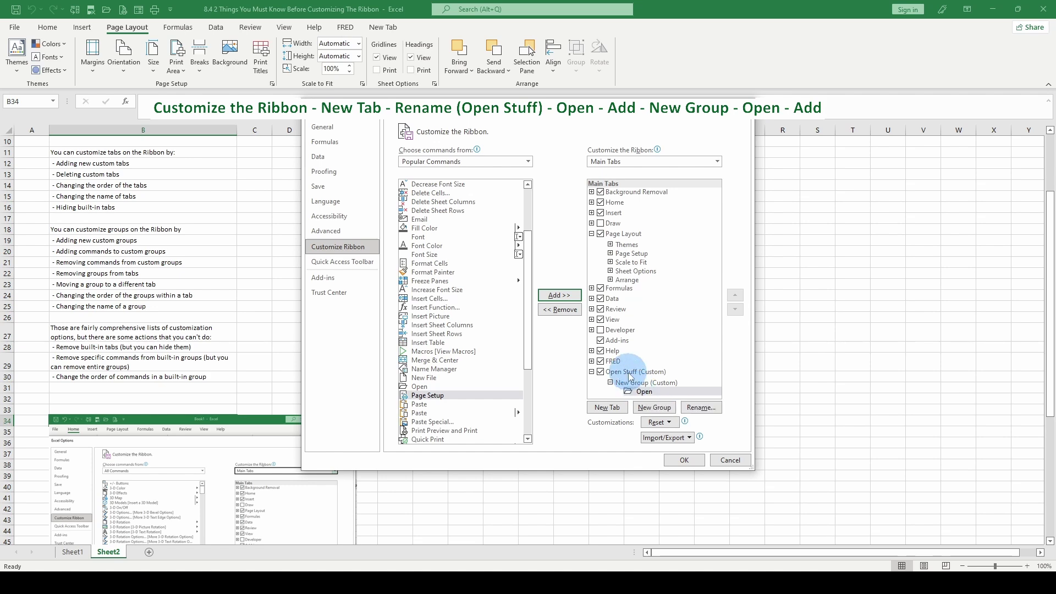
click(684, 460)
click(391, 28)
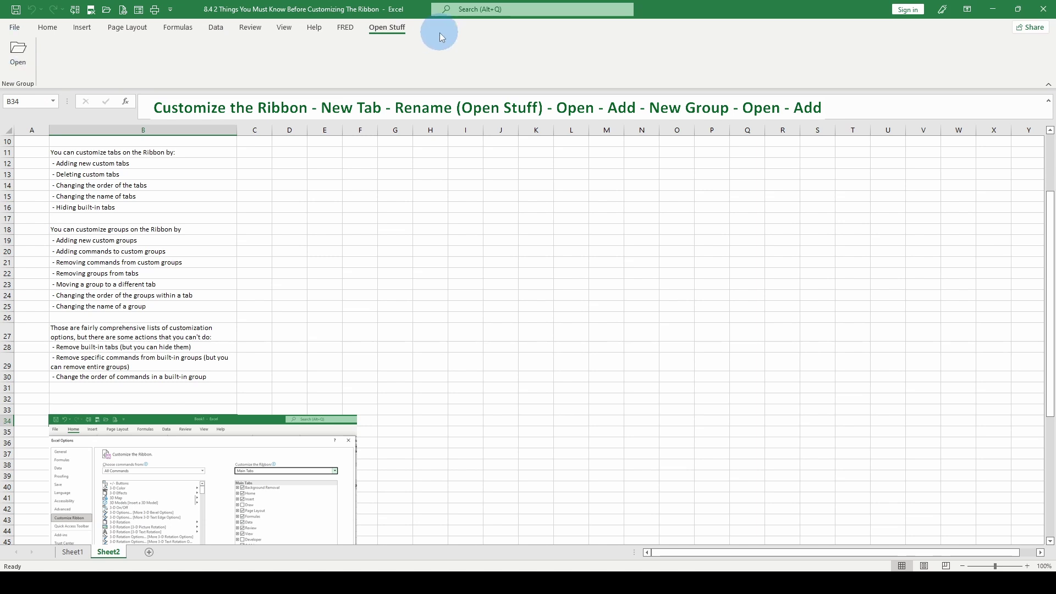
click(368, 33)
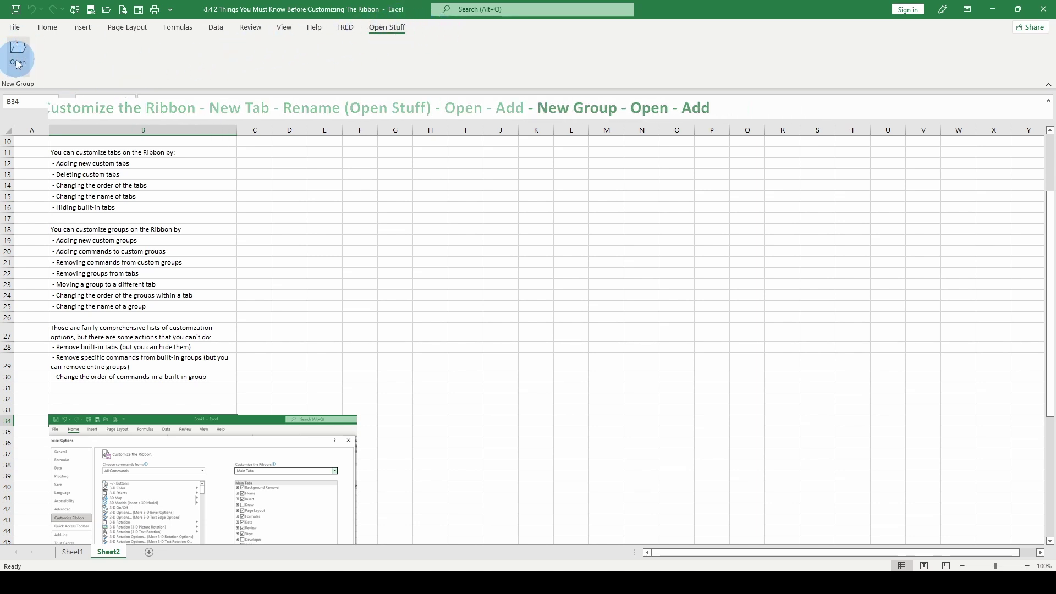
Step: Remove the Open command from the new group of the Open Stuff tab in the Customize the Ribbon settings
right_click(115, 64)
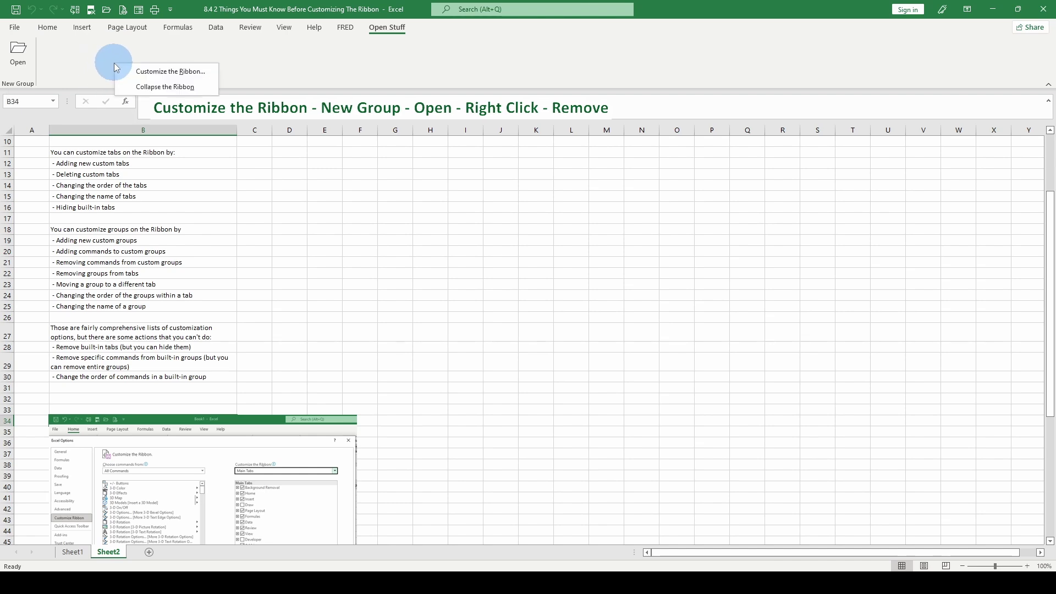
click(148, 71)
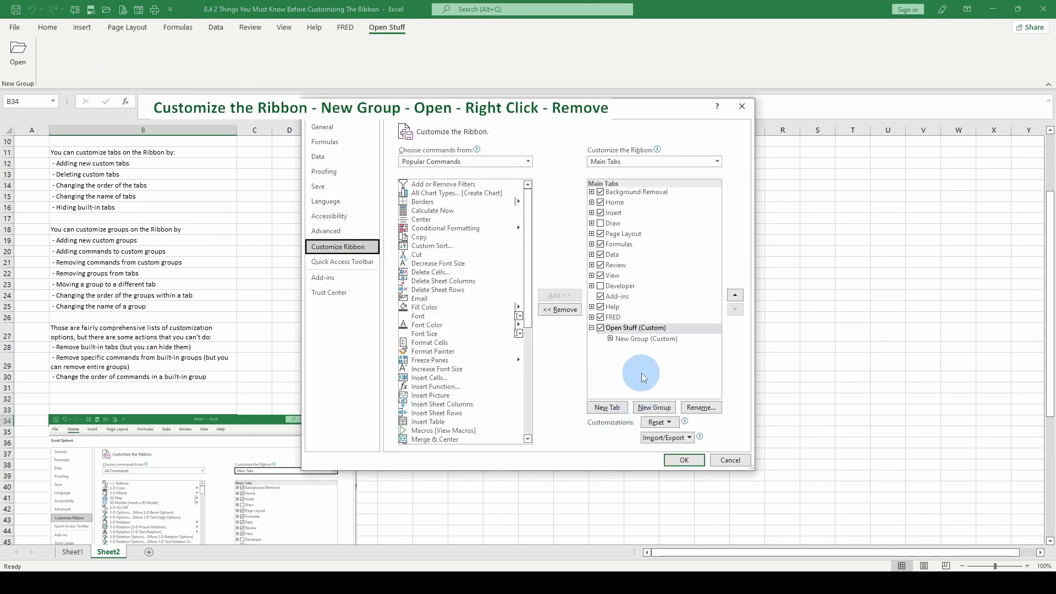
click(625, 339)
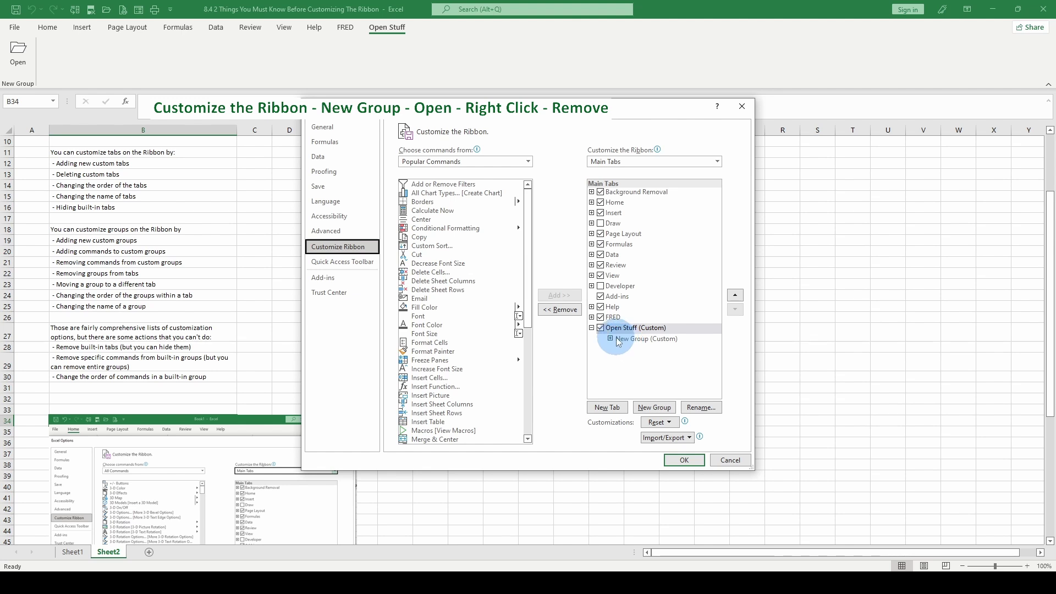
double_click(616, 338)
click(638, 351)
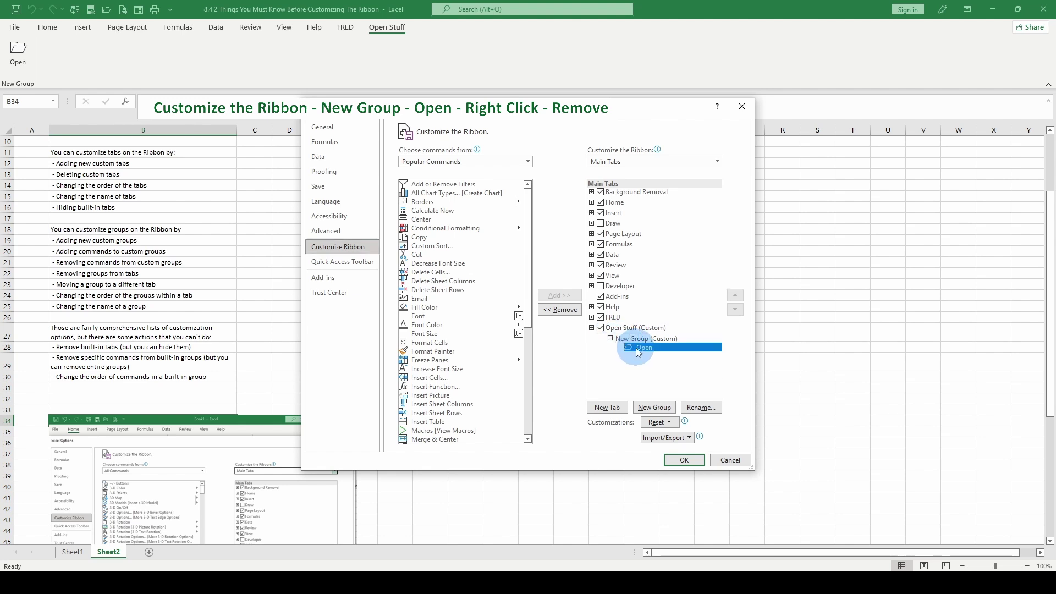
right_click(638, 350)
click(674, 405)
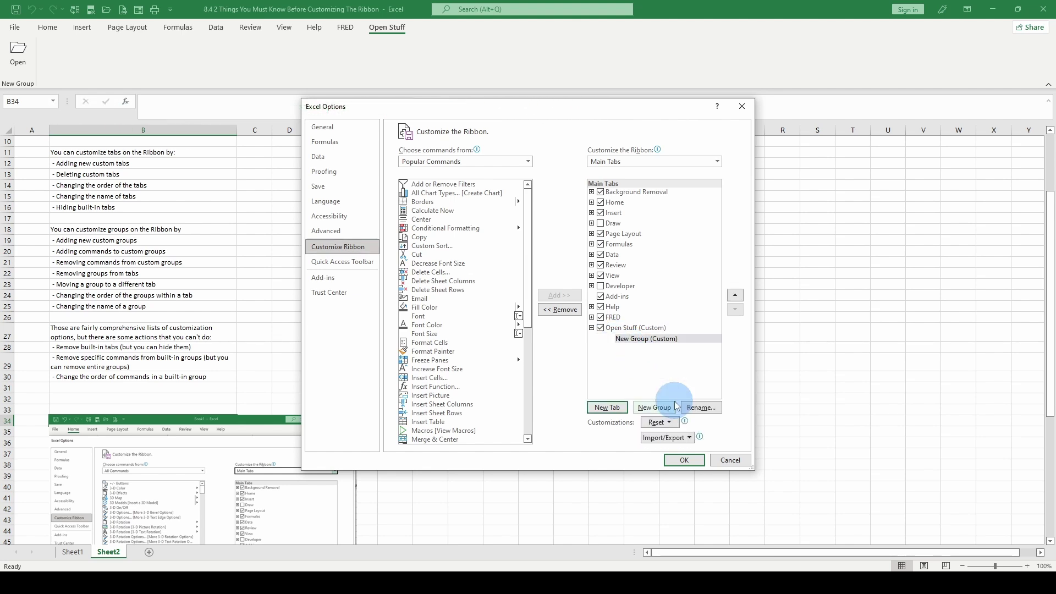
Step: Add Format Painter, Increase Font Size and Insert Function to the Open Stuff tab's new group and apply the change
click(433, 351)
click(562, 296)
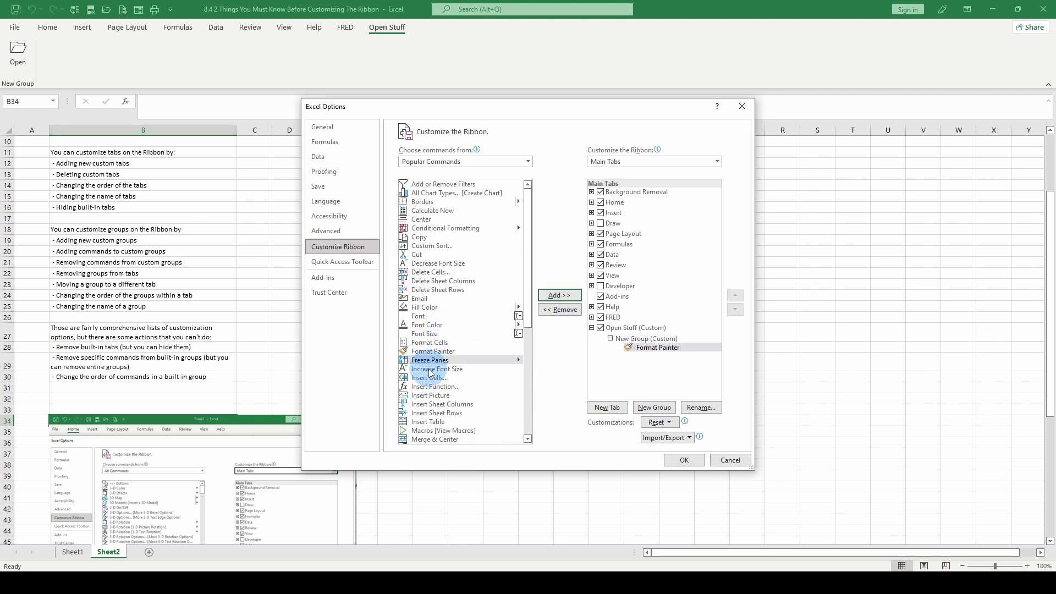
click(560, 298)
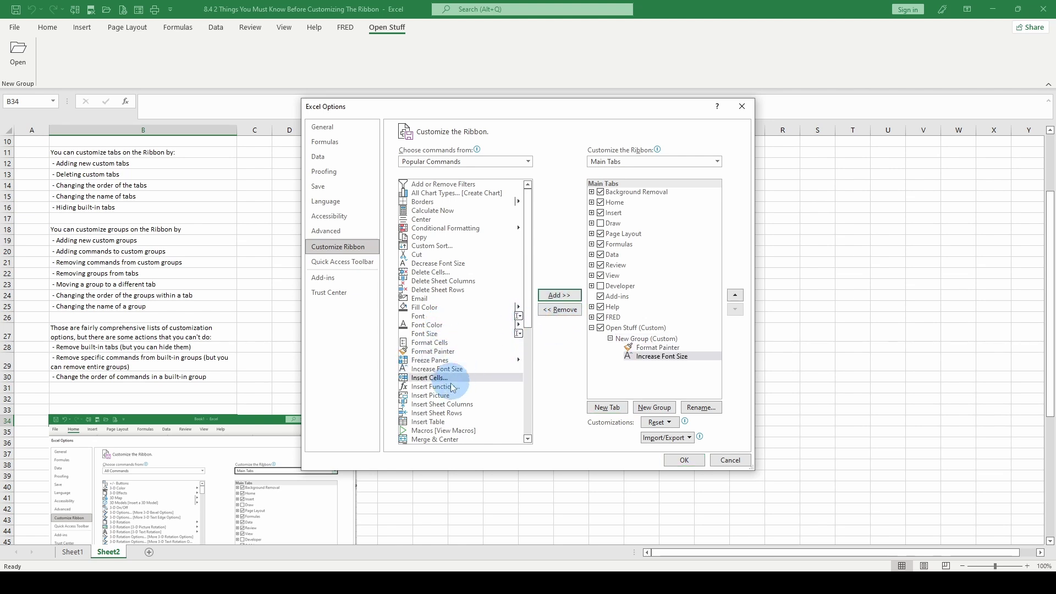
click(559, 295)
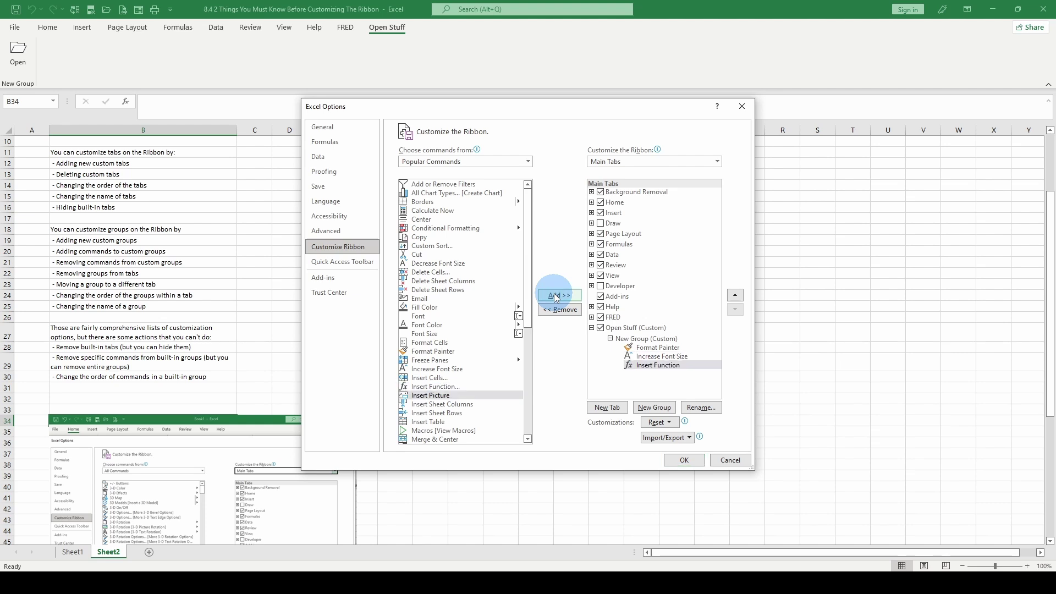
click(683, 460)
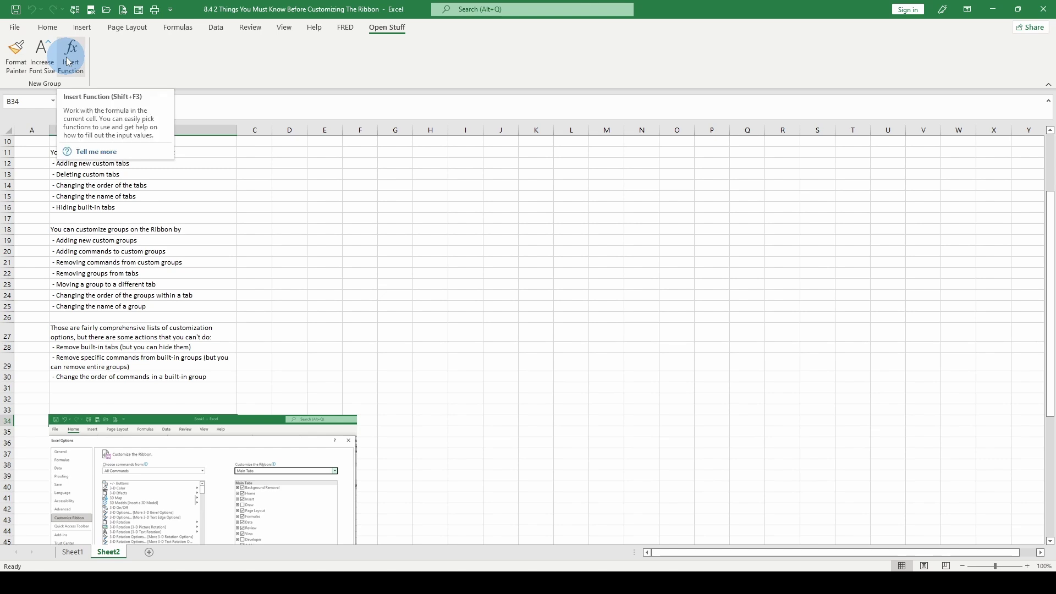
Step: Move the Open Stuff tab up directly after Insert, apply the new order and check it against the neighbouring ribbon tabs
right_click(477, 61)
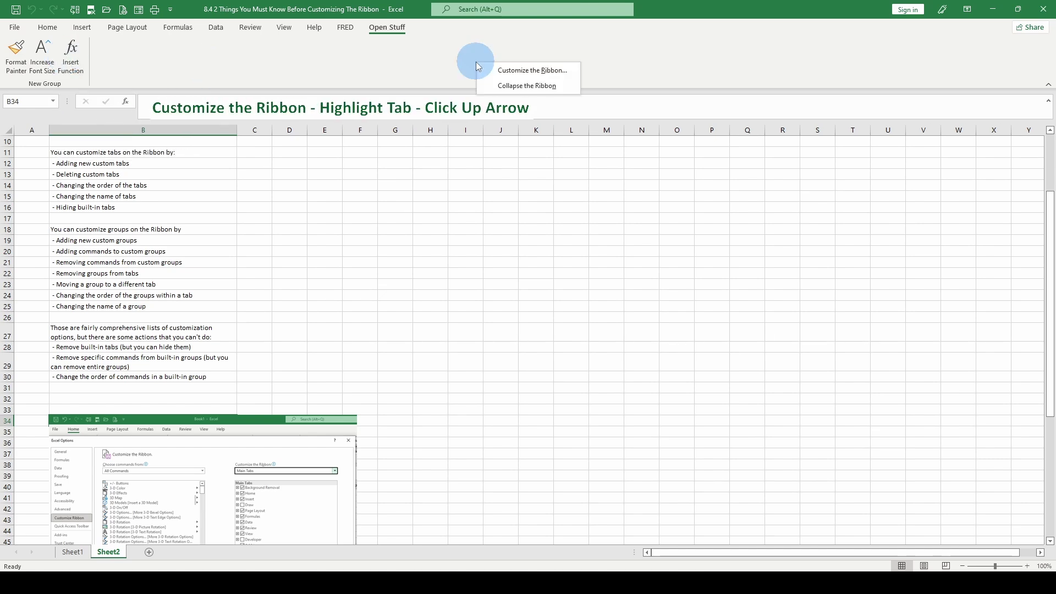
click(519, 76)
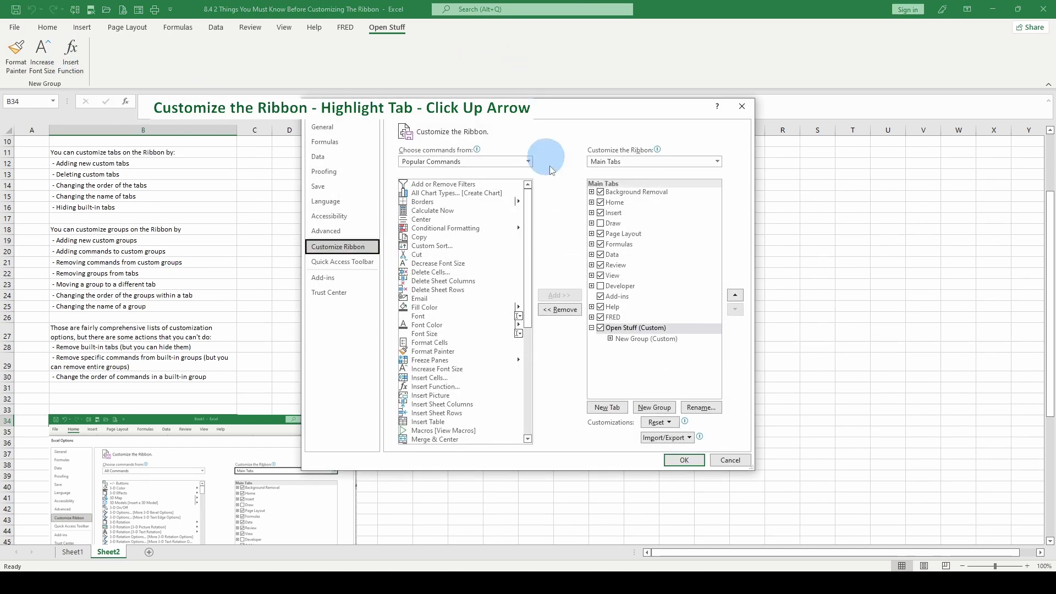
click(613, 330)
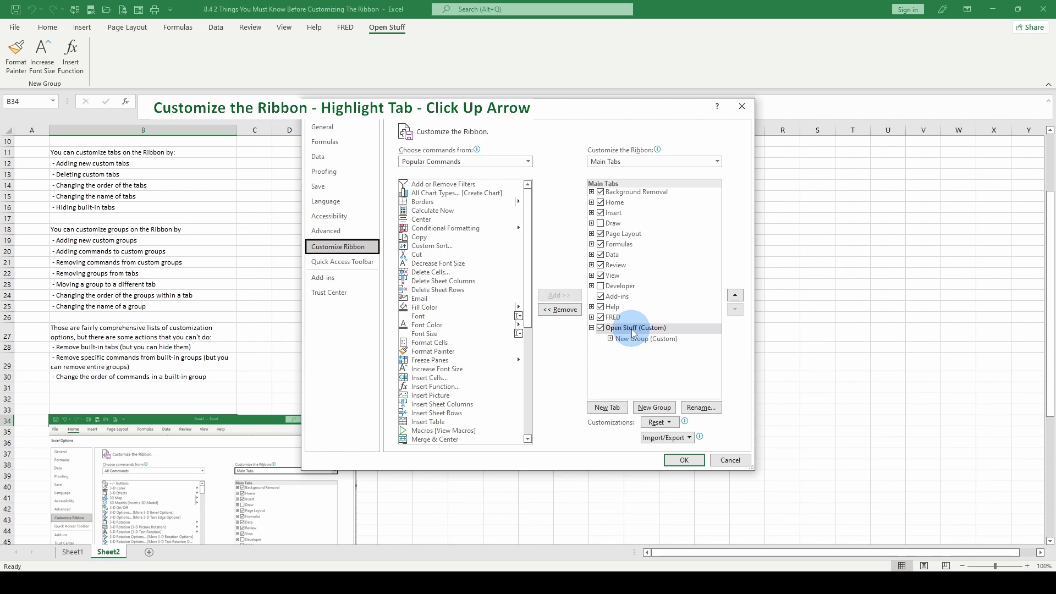
click(626, 330)
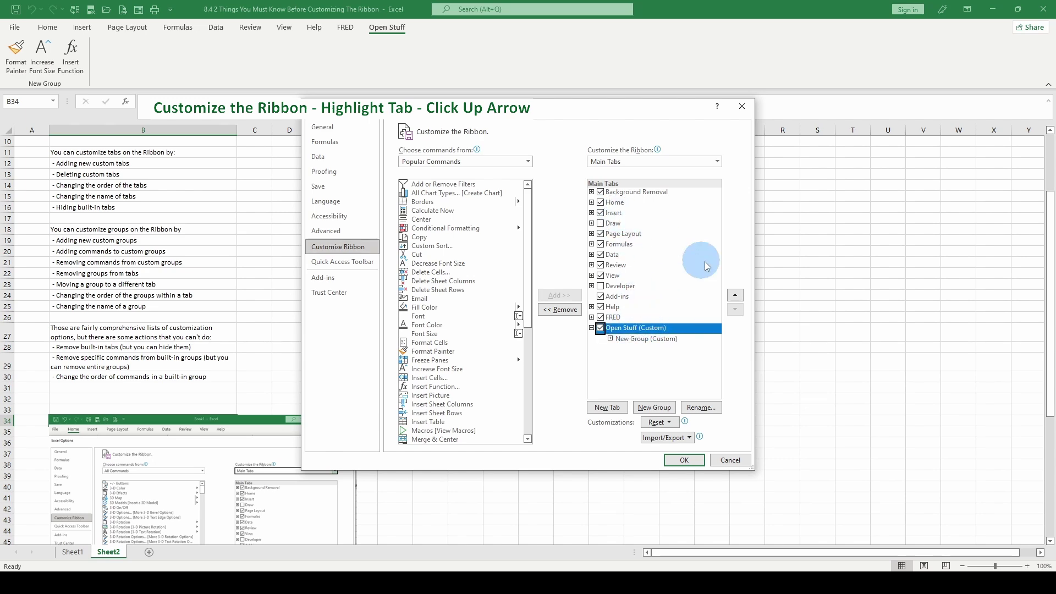
click(734, 295)
click(735, 294)
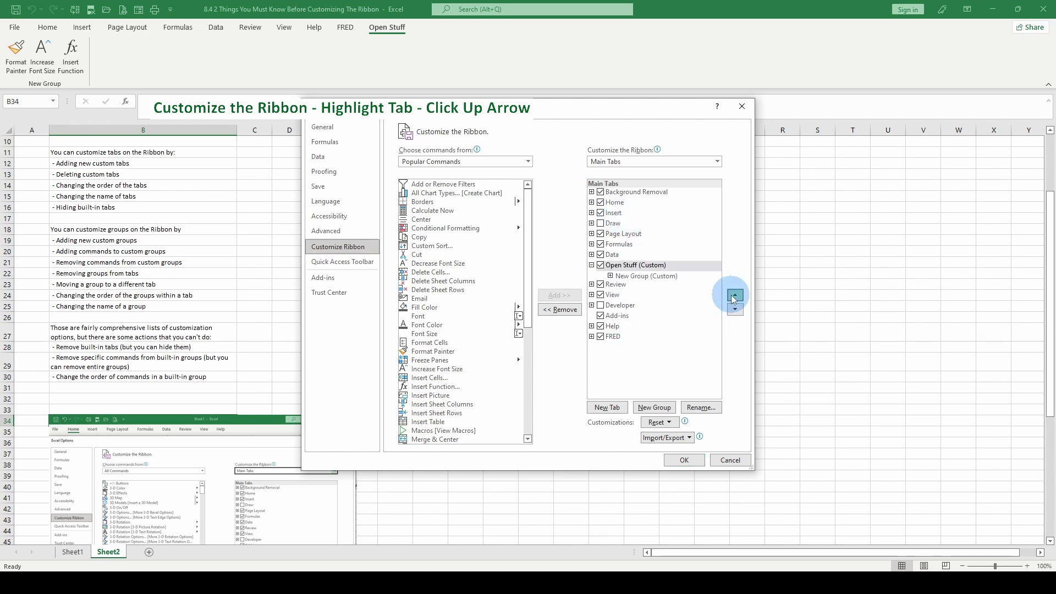
click(735, 295)
click(683, 459)
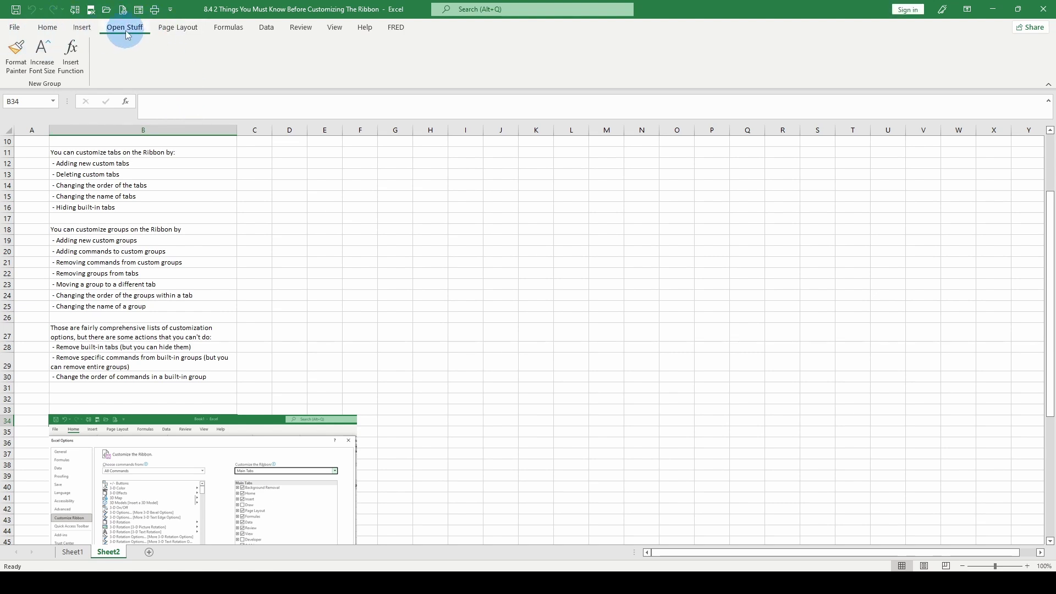
click(86, 29)
click(124, 28)
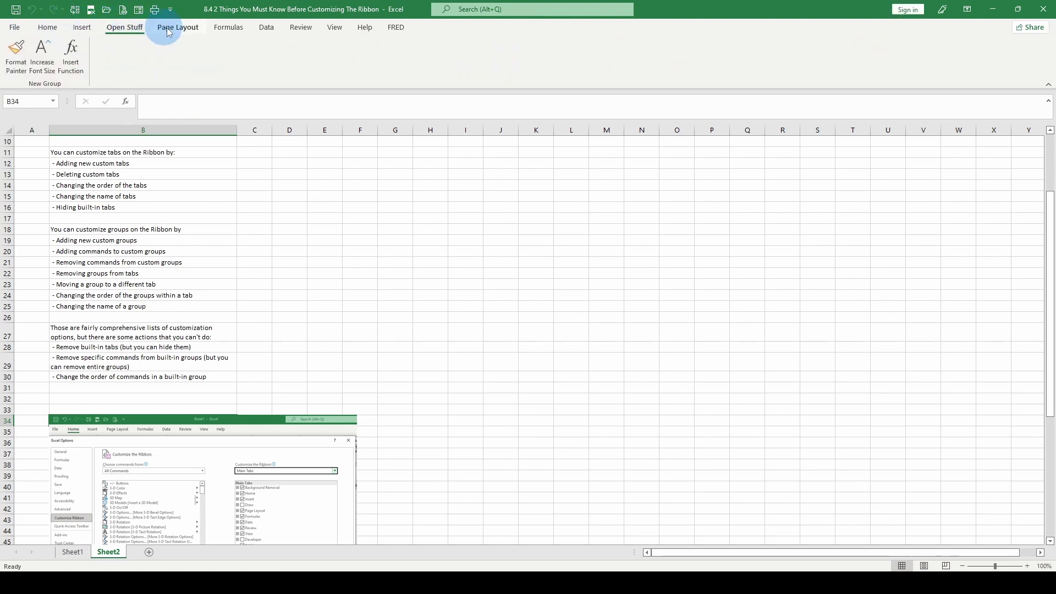
click(161, 30)
click(126, 28)
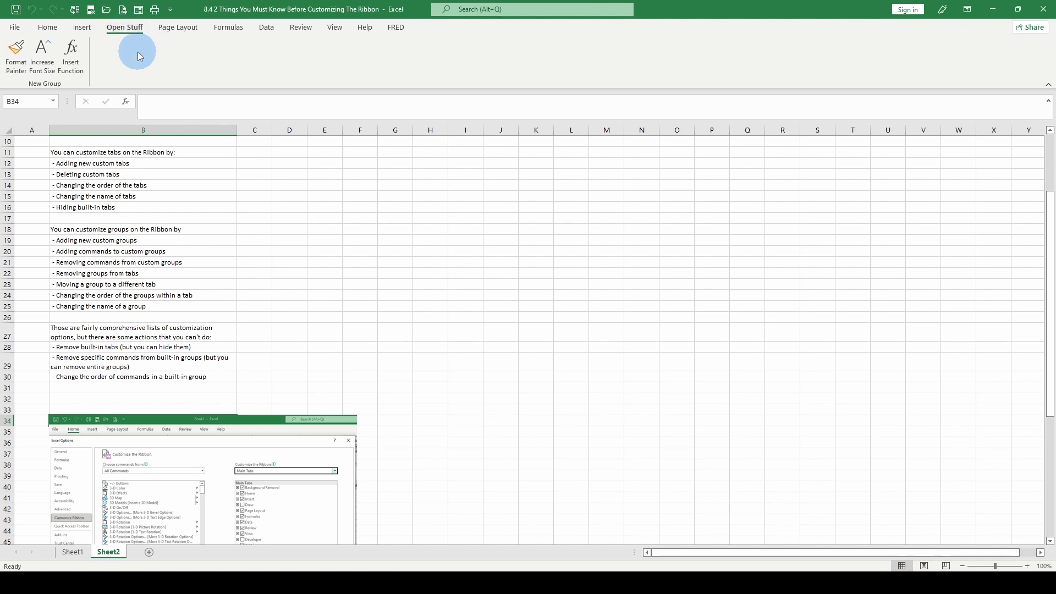
Step: Remove the custom Open Stuff tab from the ribbon and apply the change
right_click(139, 53)
click(180, 60)
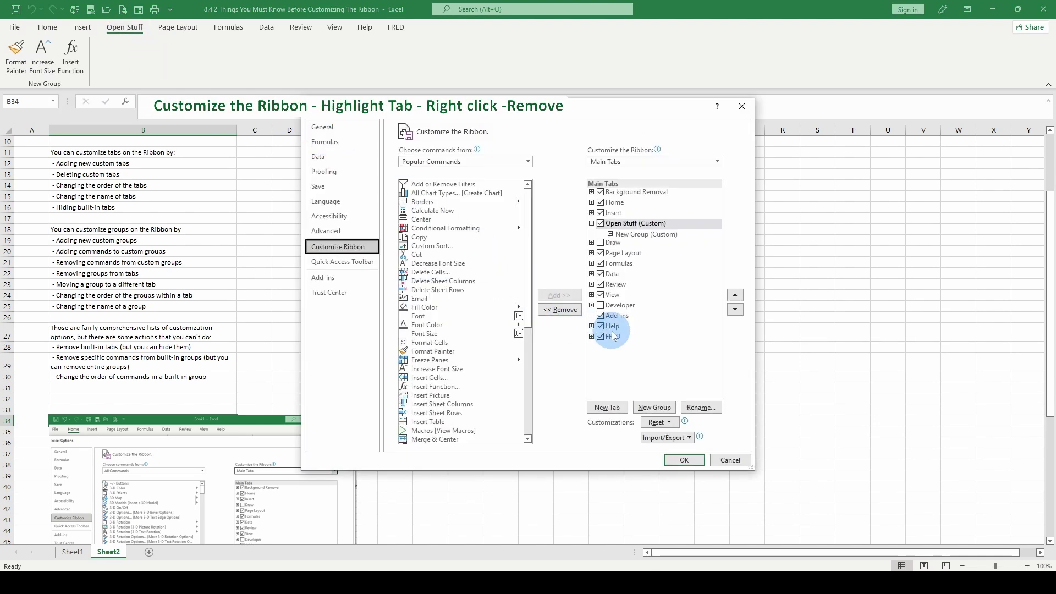
right_click(625, 225)
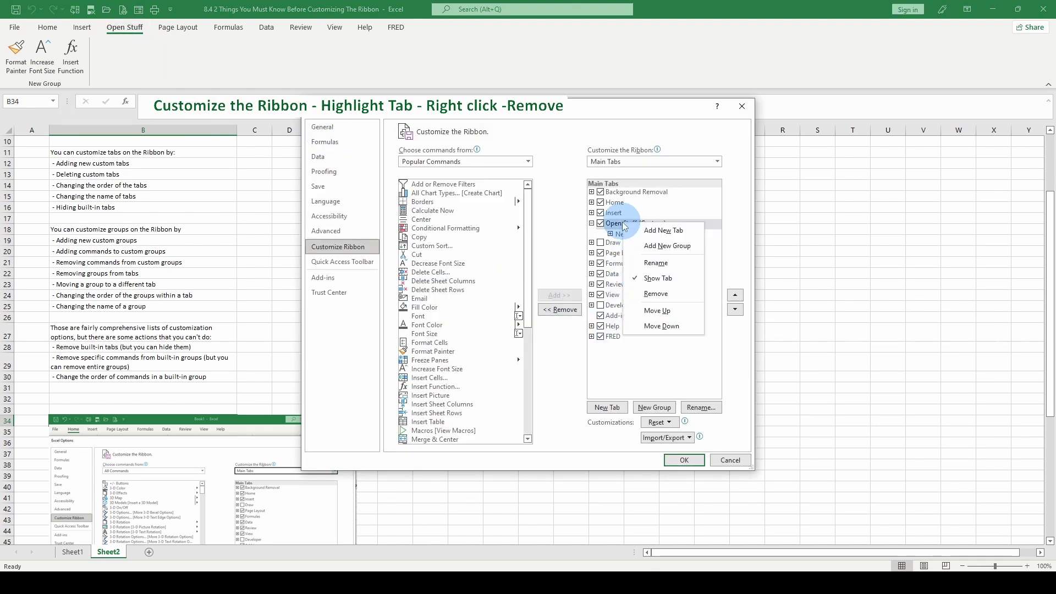
click(653, 294)
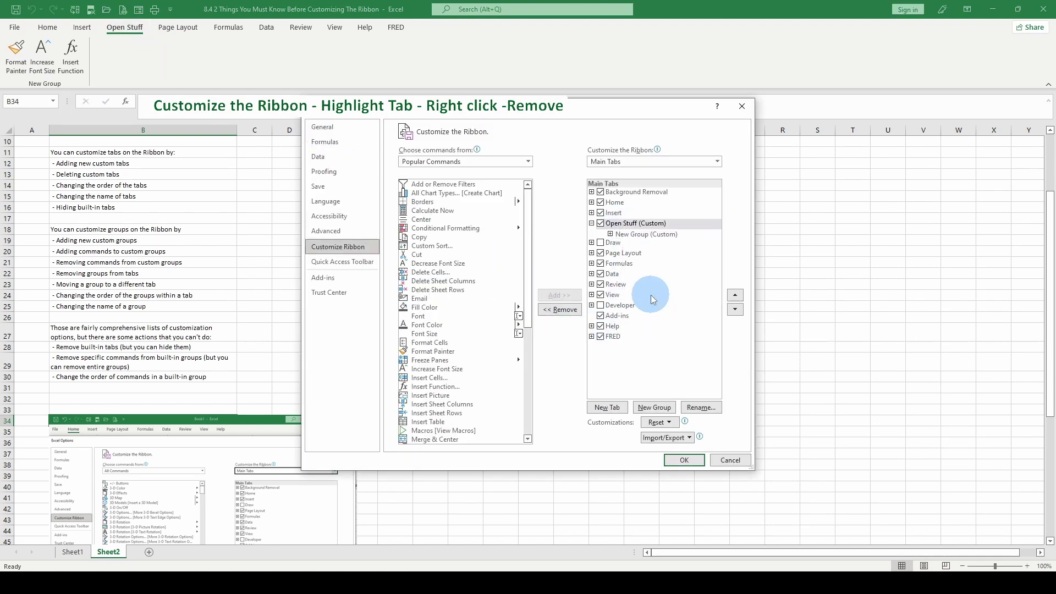
click(681, 464)
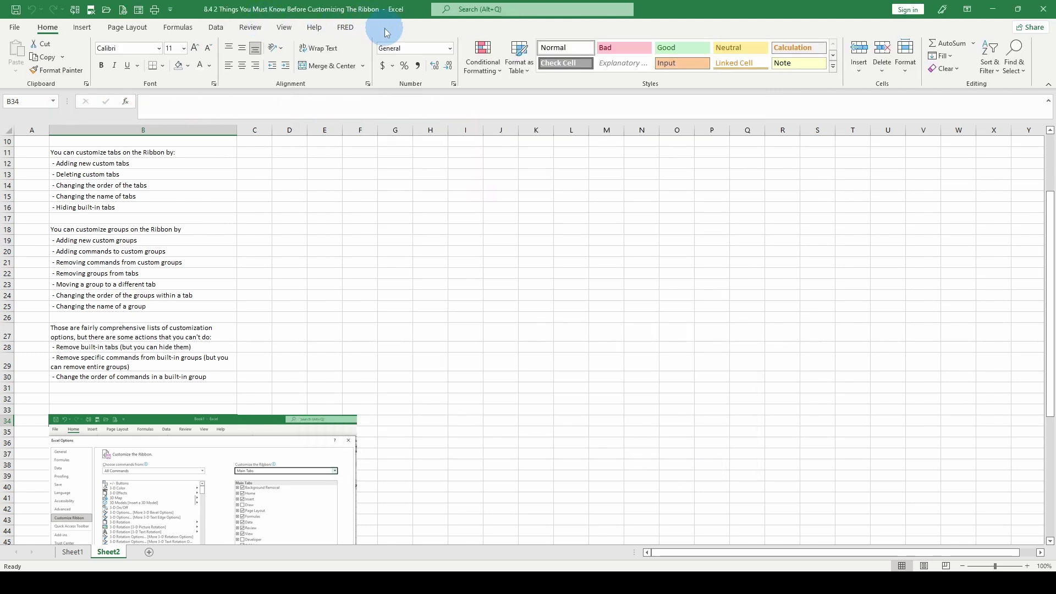